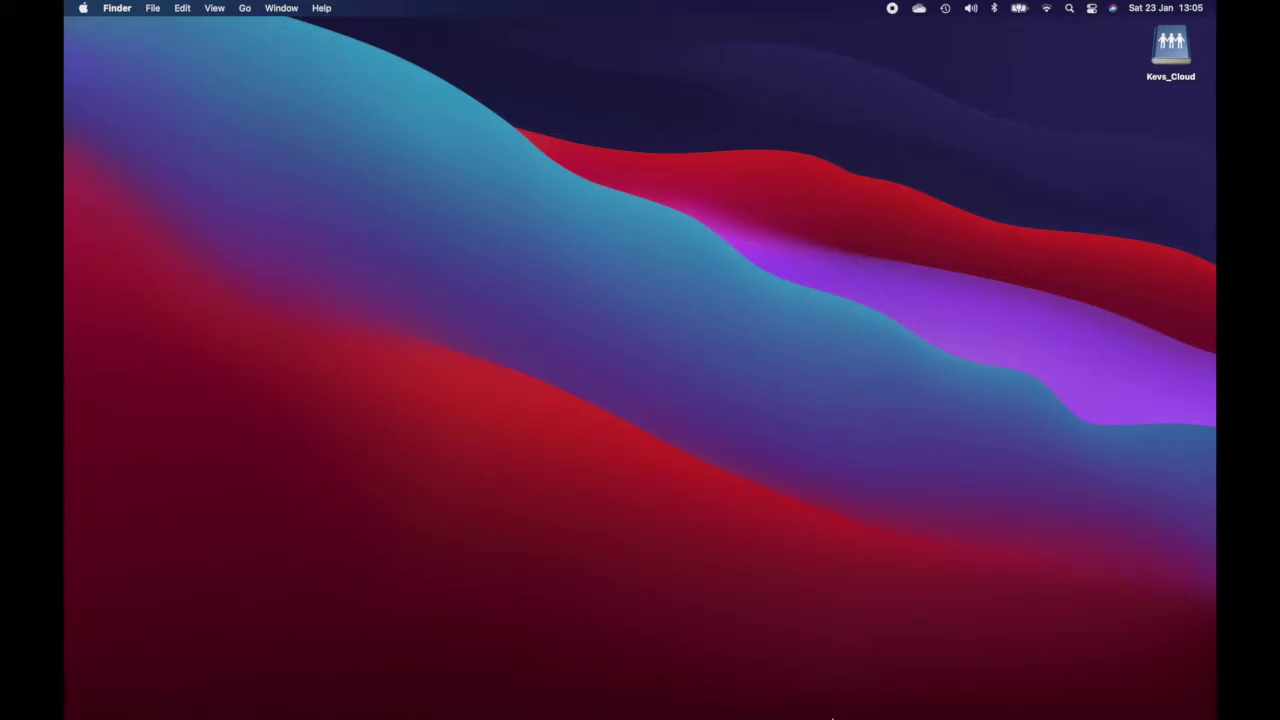
- Open Audio MIDI Setup and enable the iPad Pro 10.5 as a 2-input audio device
mouse_move(845, 712)
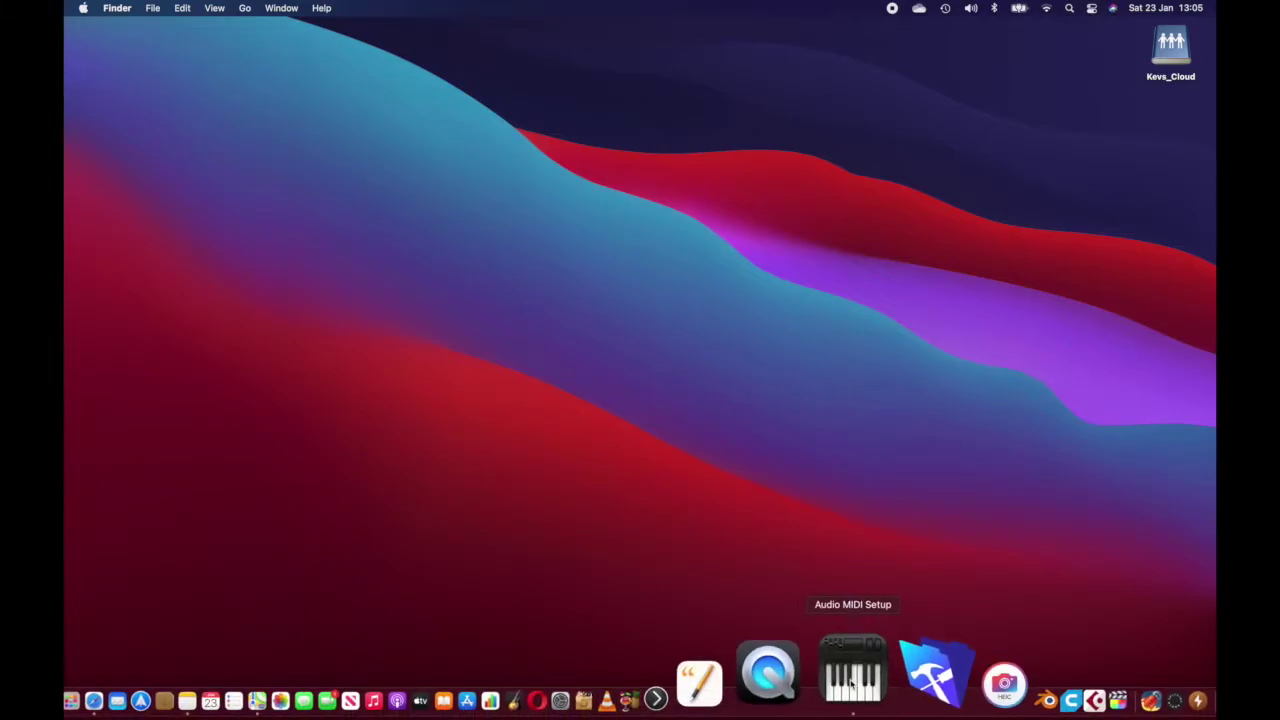
click(855, 688)
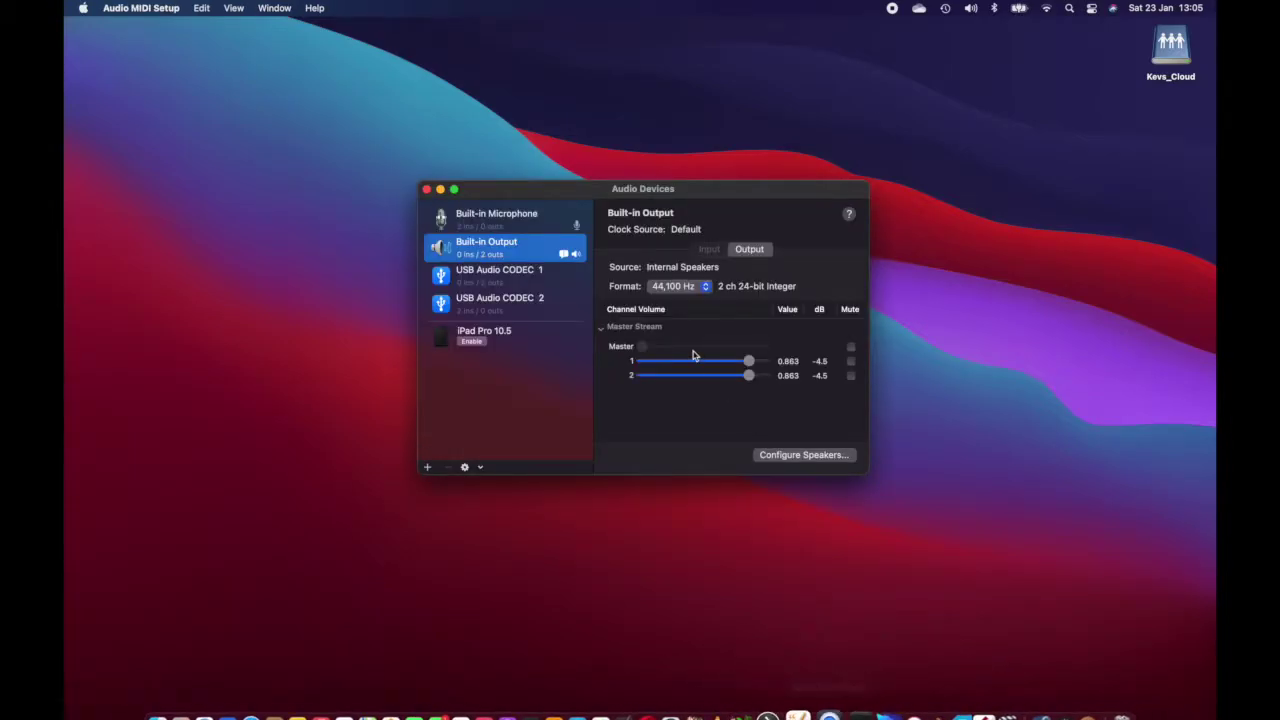
drag(655, 193, 656, 152)
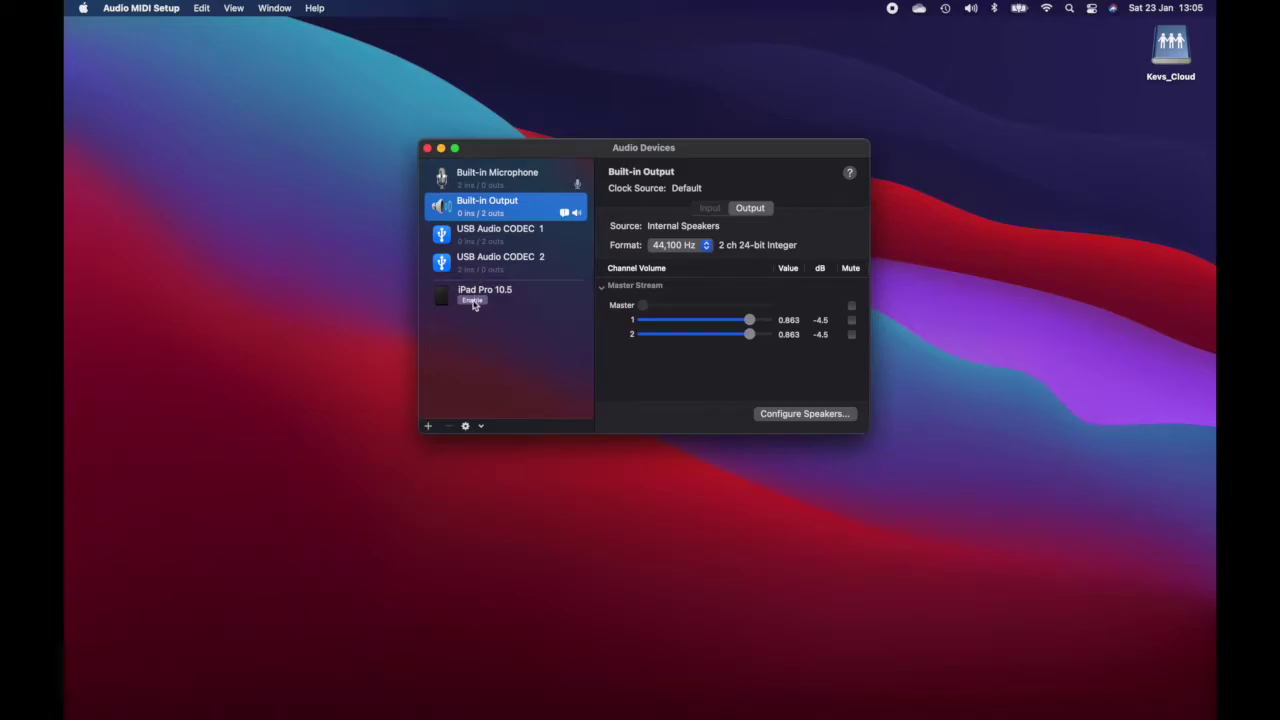
click(472, 301)
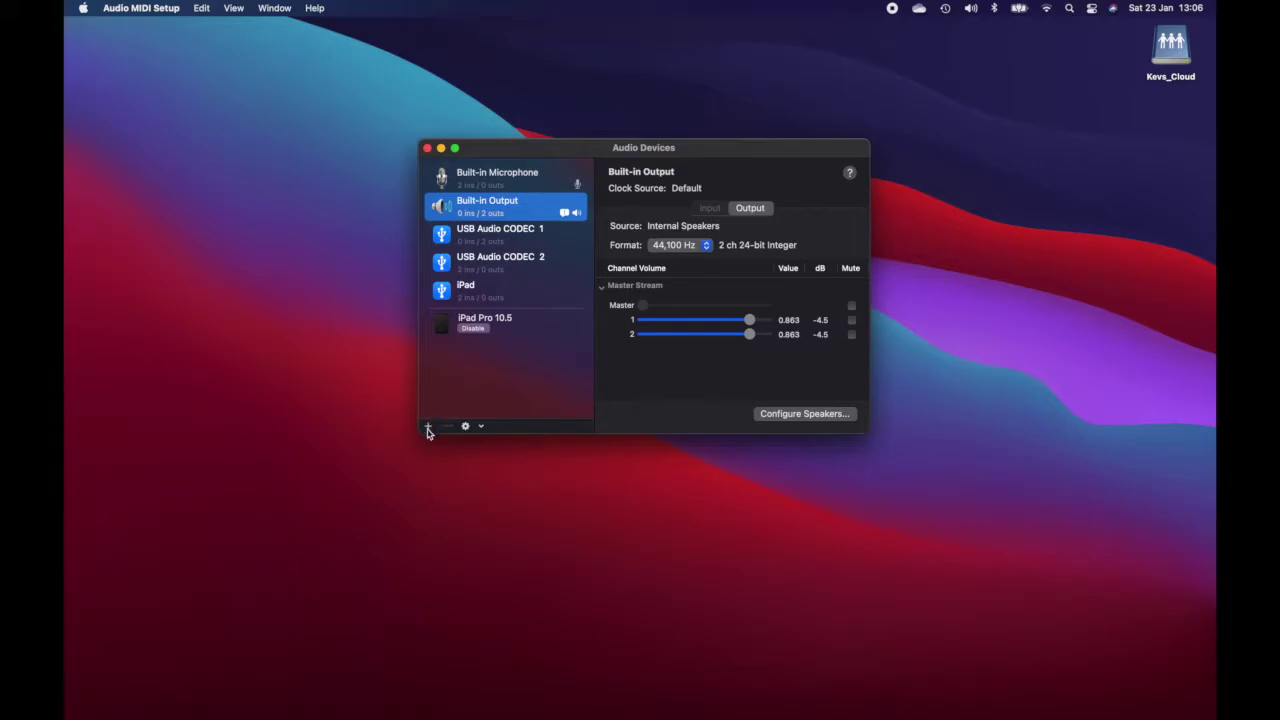
- Create a new Aggregate Device that uses the iPad, giving 2 ins at 44.1 kHz
click(428, 427)
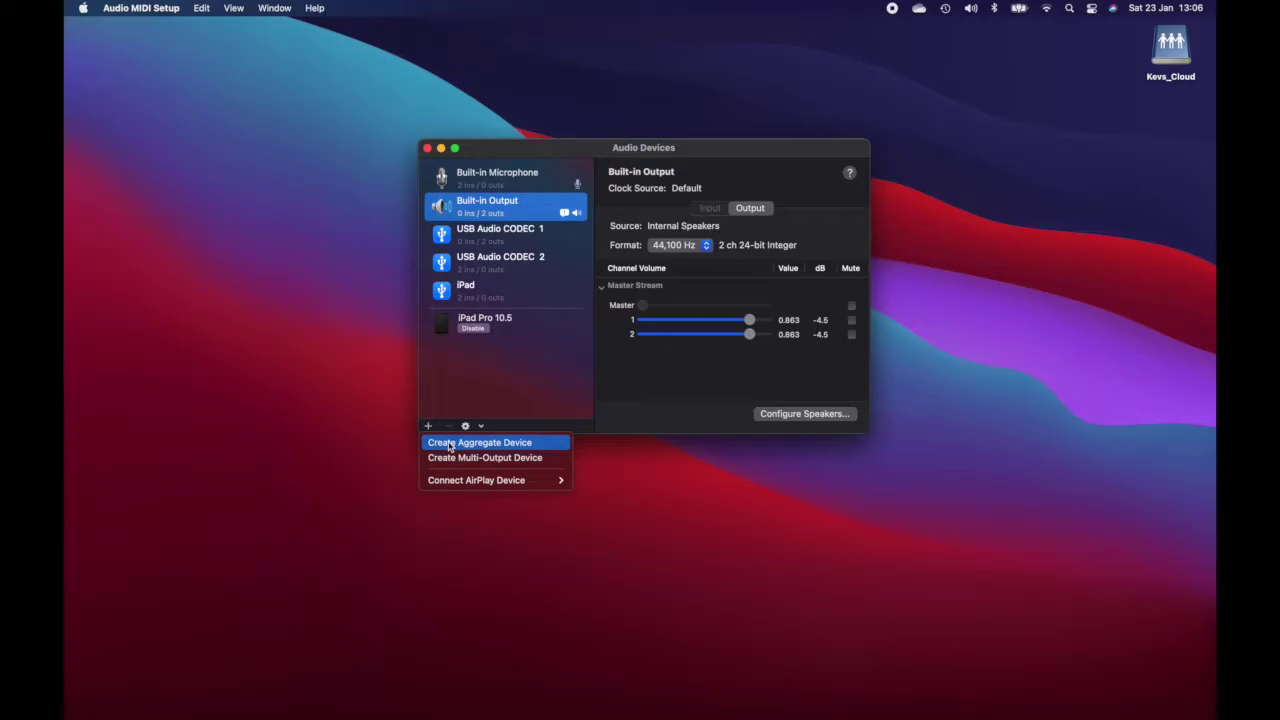
click(453, 443)
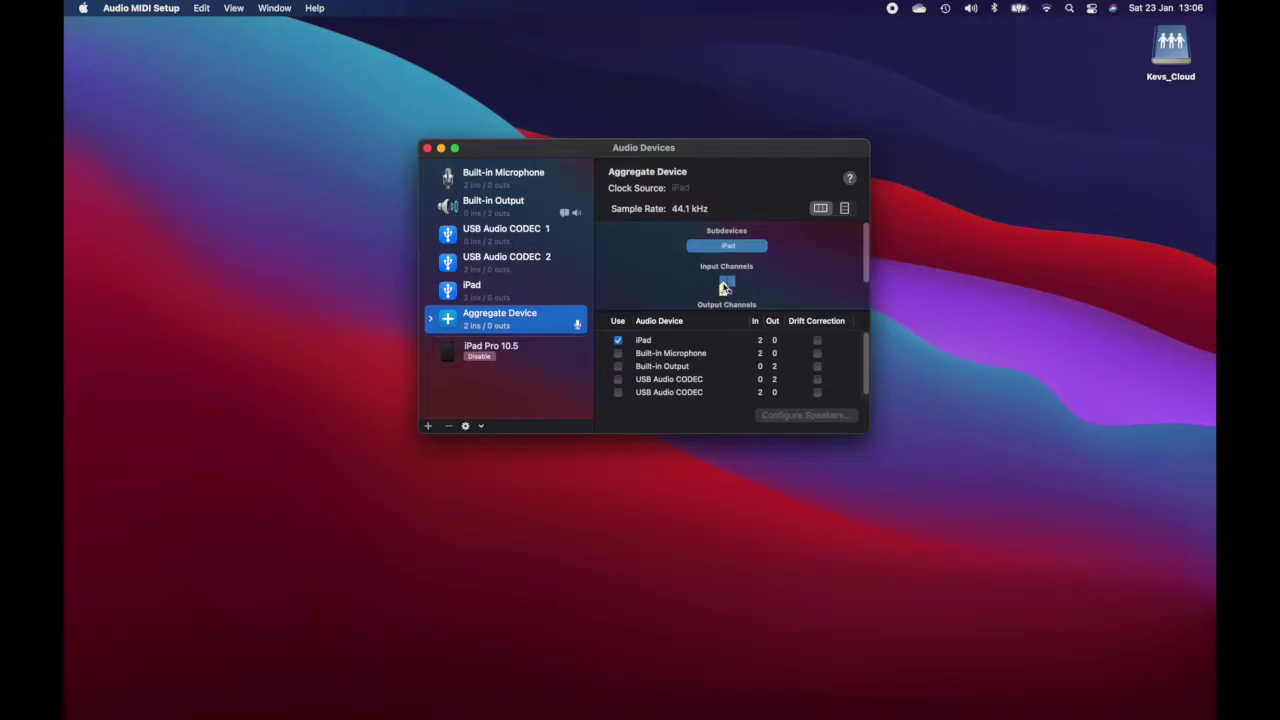
- Label the iPad's two input channels Left and Right
double_click(724, 288)
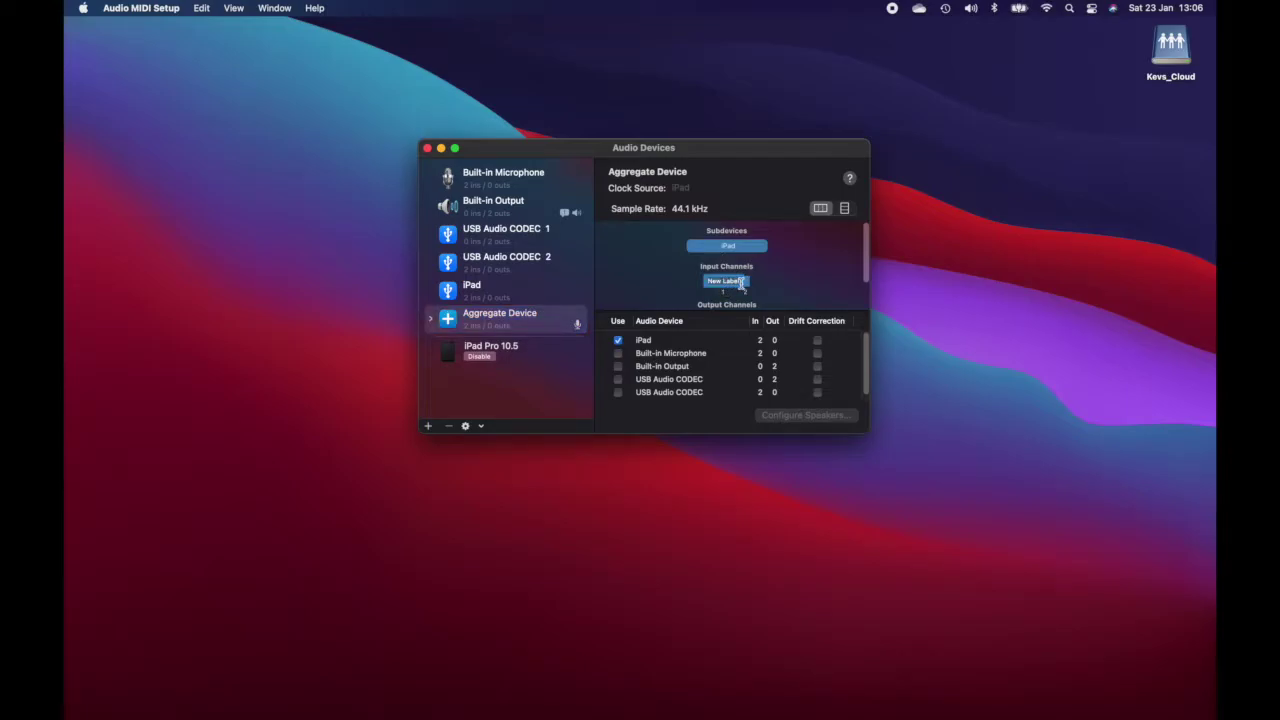
text(Left)
click(738, 289)
double_click(737, 288)
text(Right)
click(786, 286)
- Add both USB Audio CODEC devices to the aggregate, making 4 ins and 2 outs
click(738, 285)
click(618, 380)
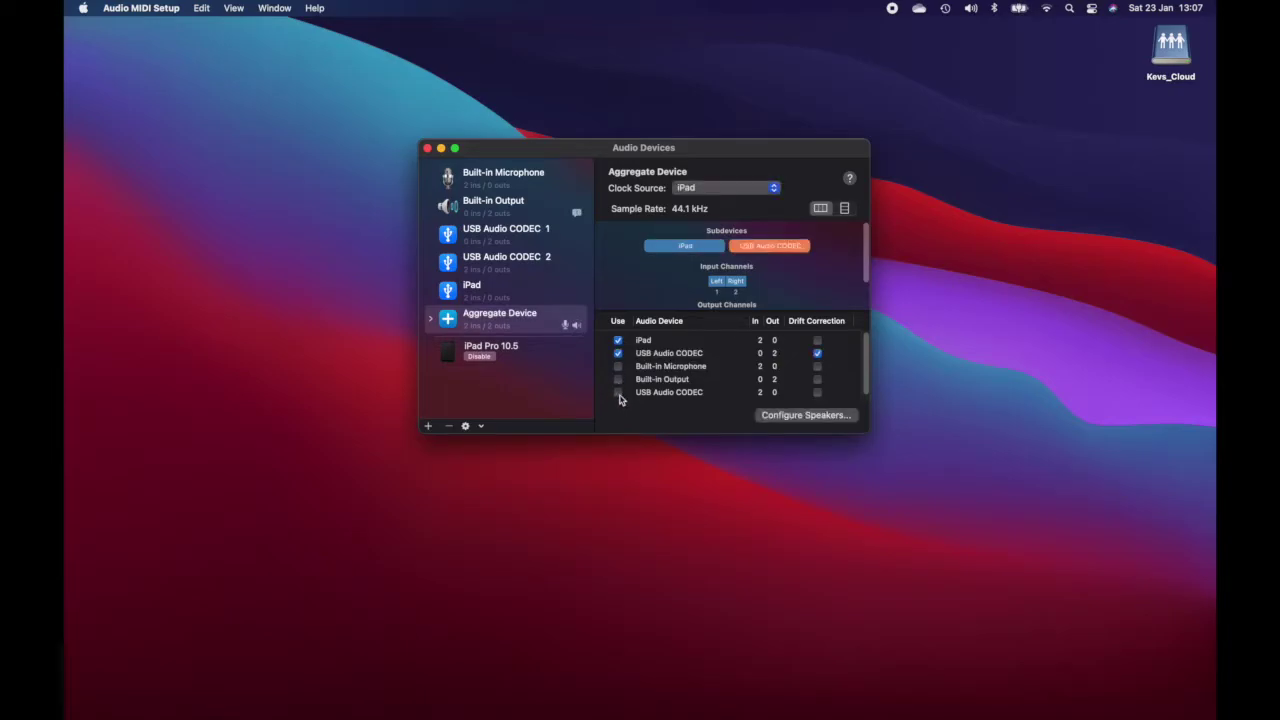
click(618, 393)
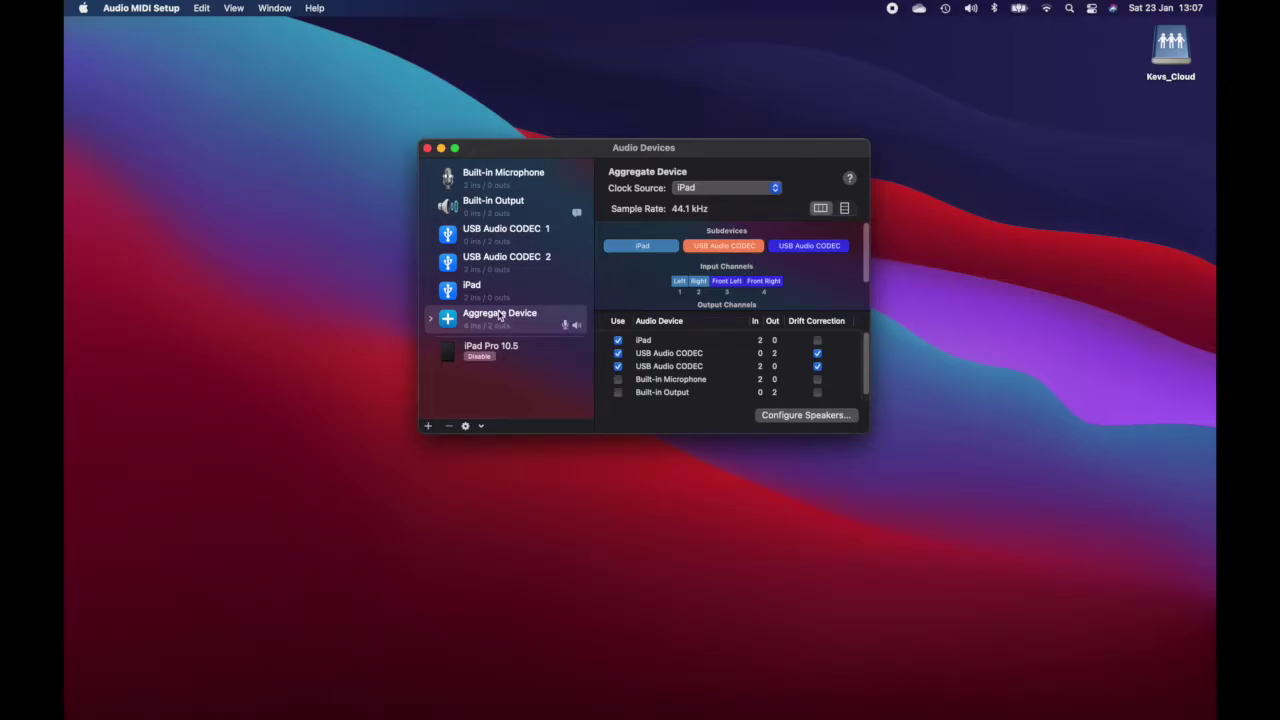
- Rename the Aggregate Device to 'Dreamscape'
click(500, 315)
click(500, 315)
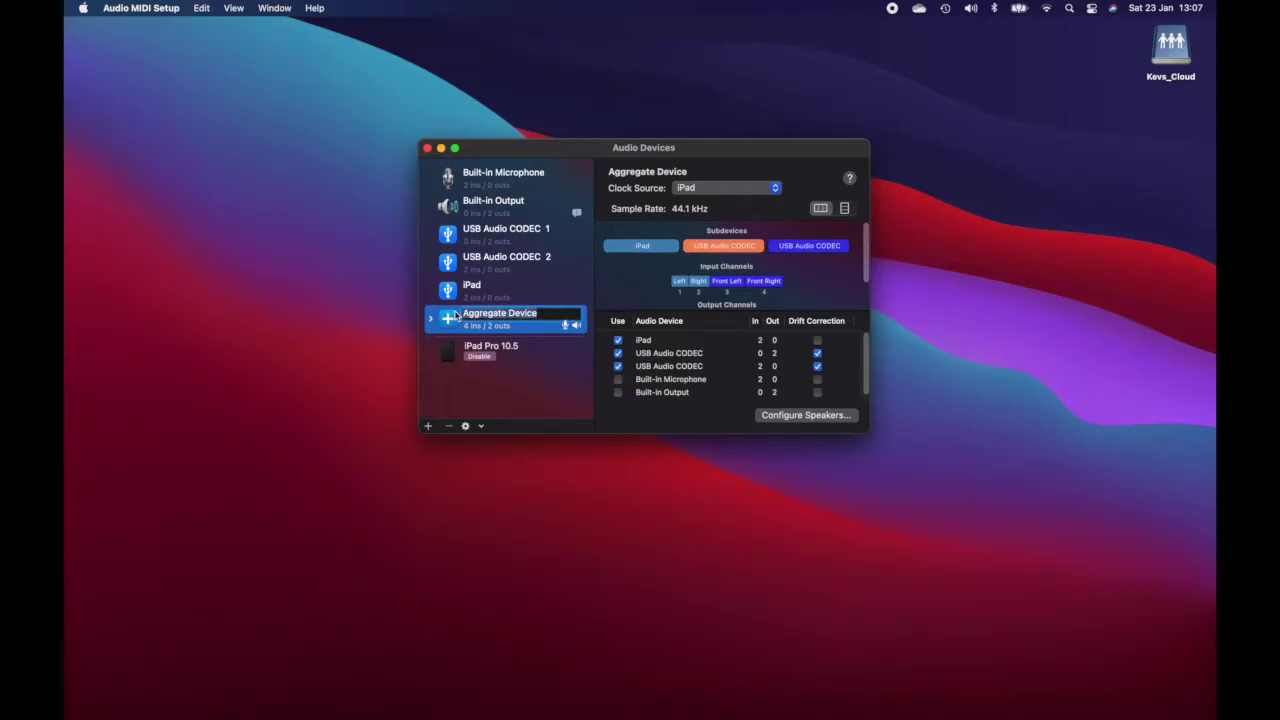
text(Drea)
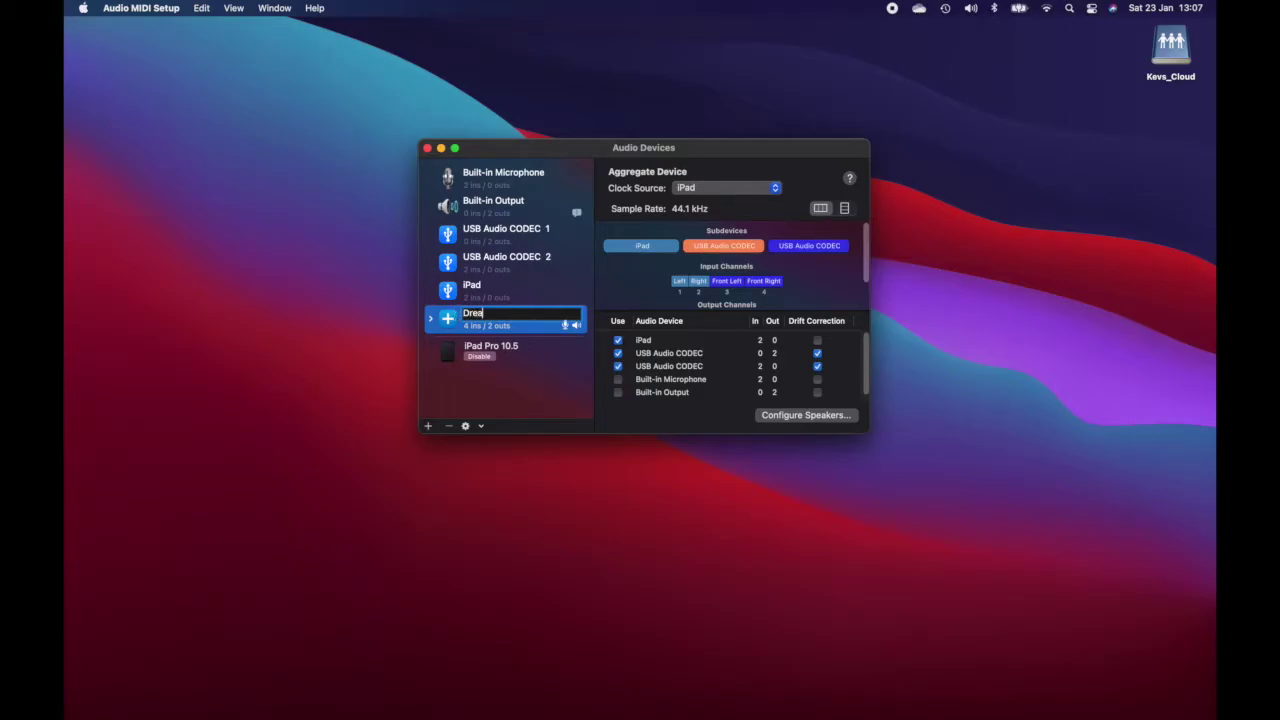
text(mscape)
key(Return)
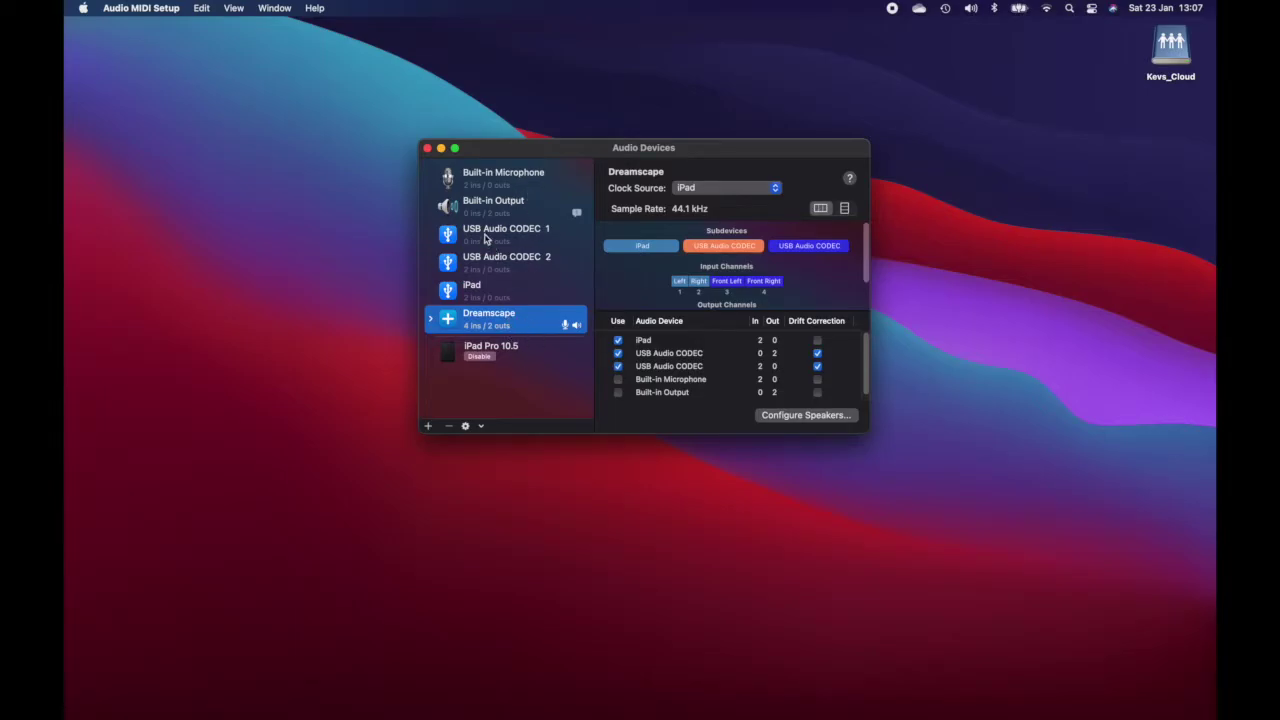
- Close the Audio Devices window and launch Cubase LE AI Elements
click(427, 149)
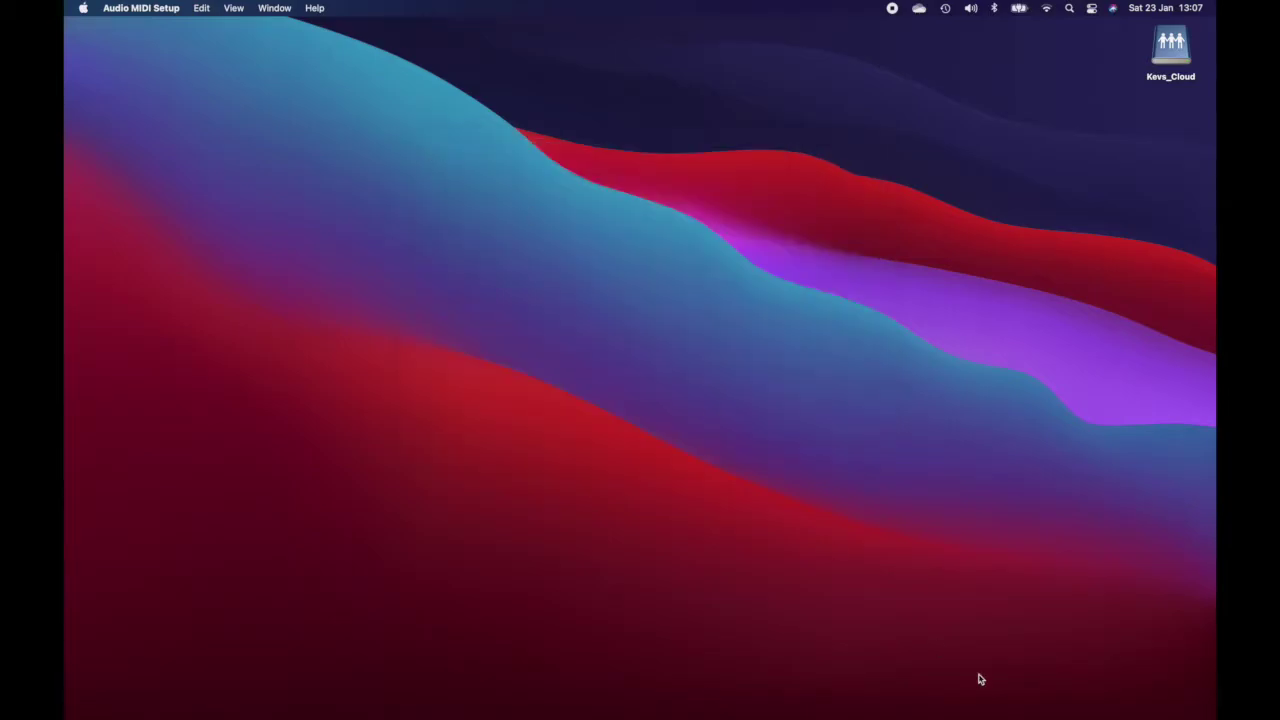
mouse_move(927, 717)
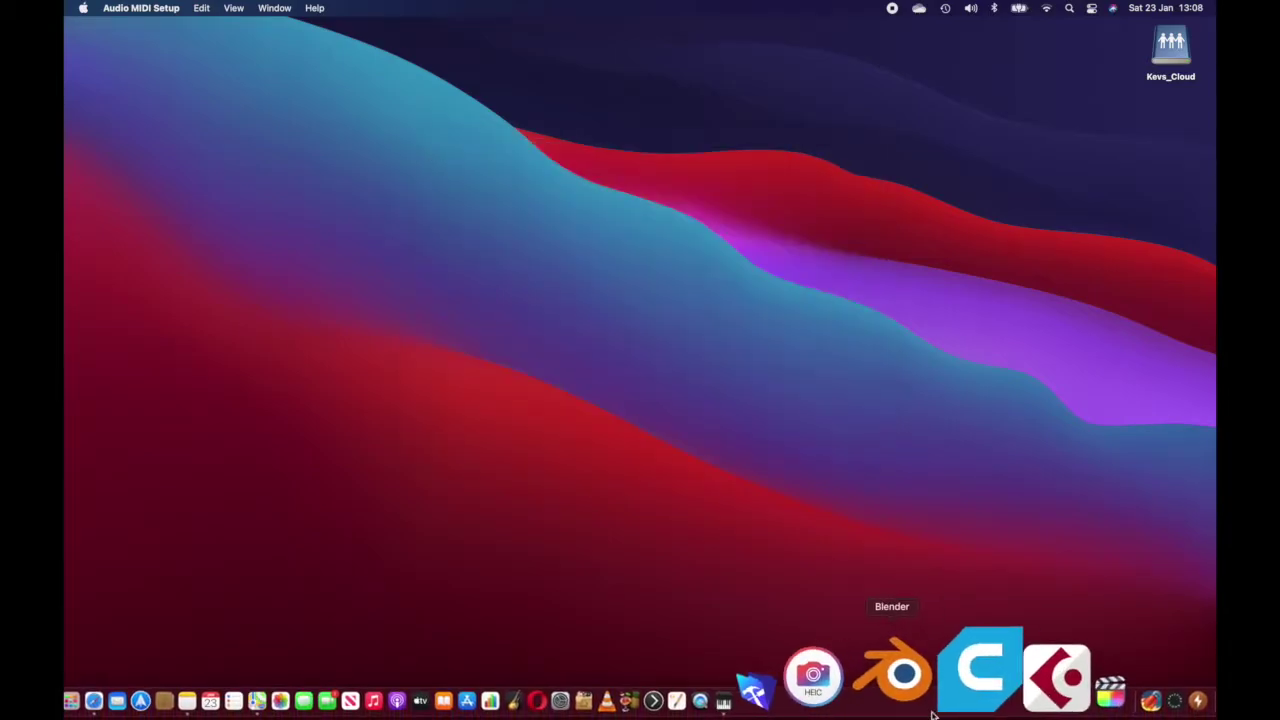
click(965, 682)
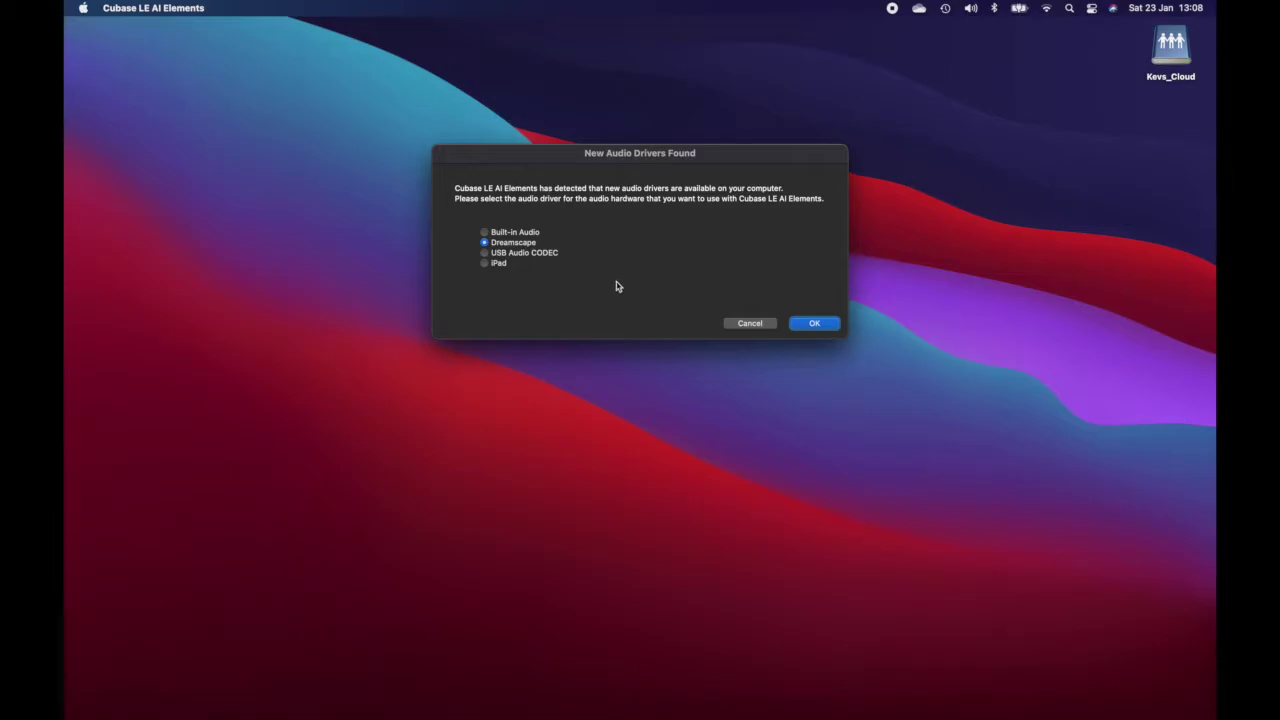
- Confirm Dreamscape as the audio driver and create an empty project, Untitled1
click(815, 324)
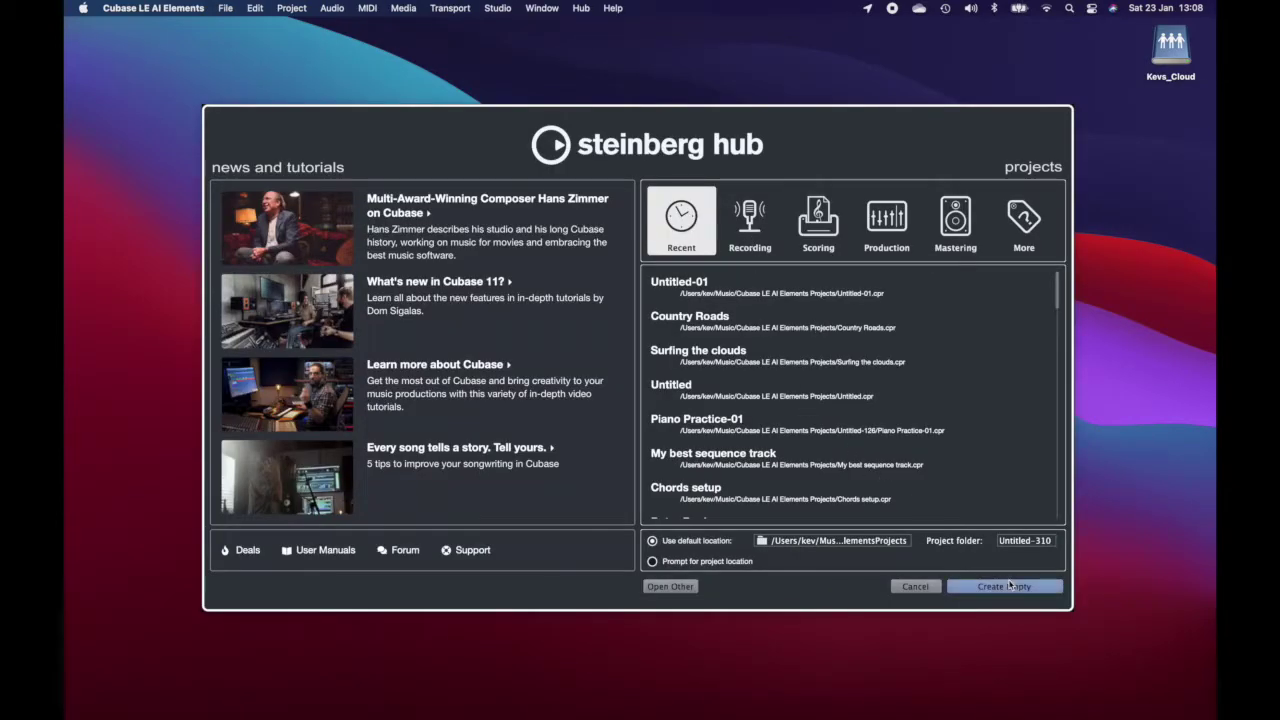
click(1009, 586)
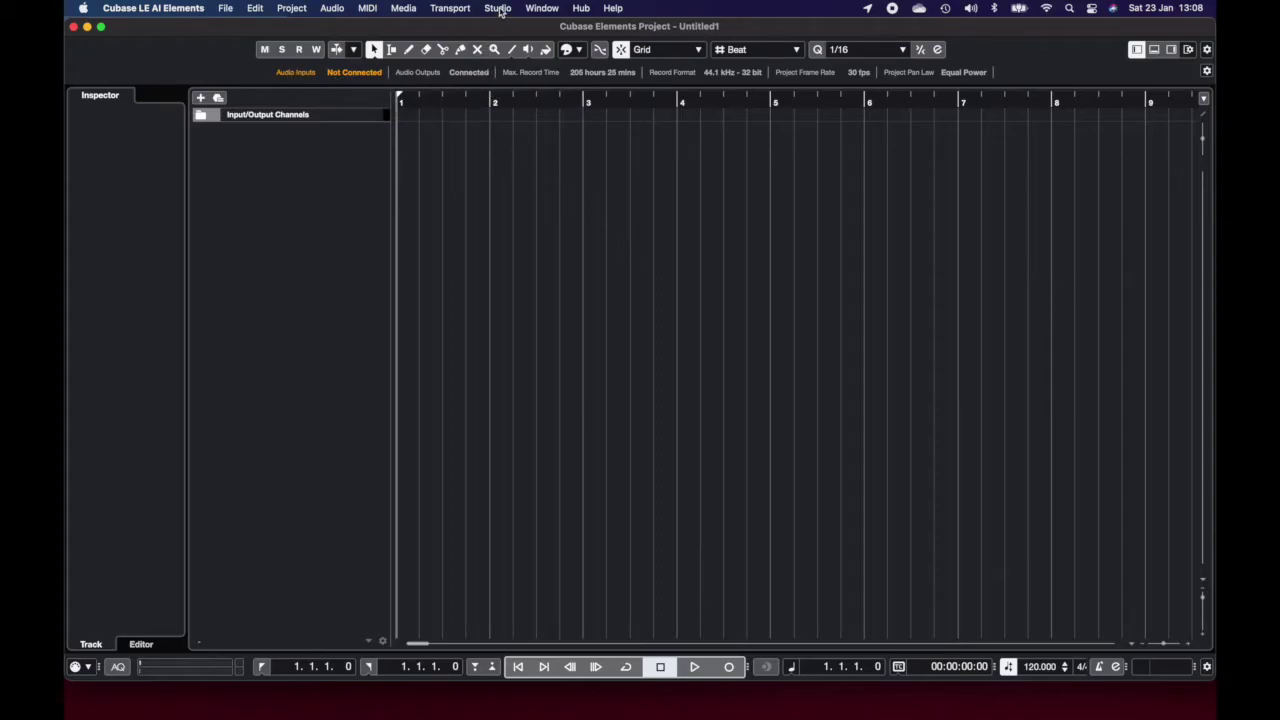
click(499, 9)
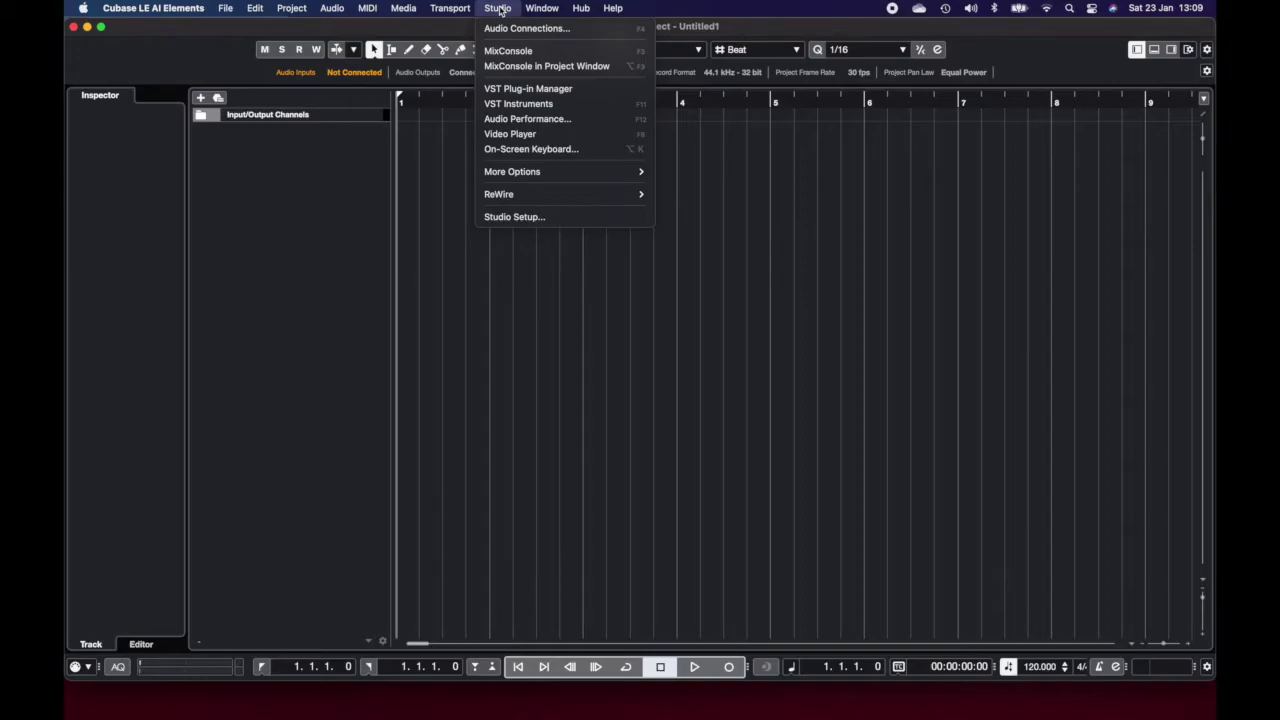
click(541, 217)
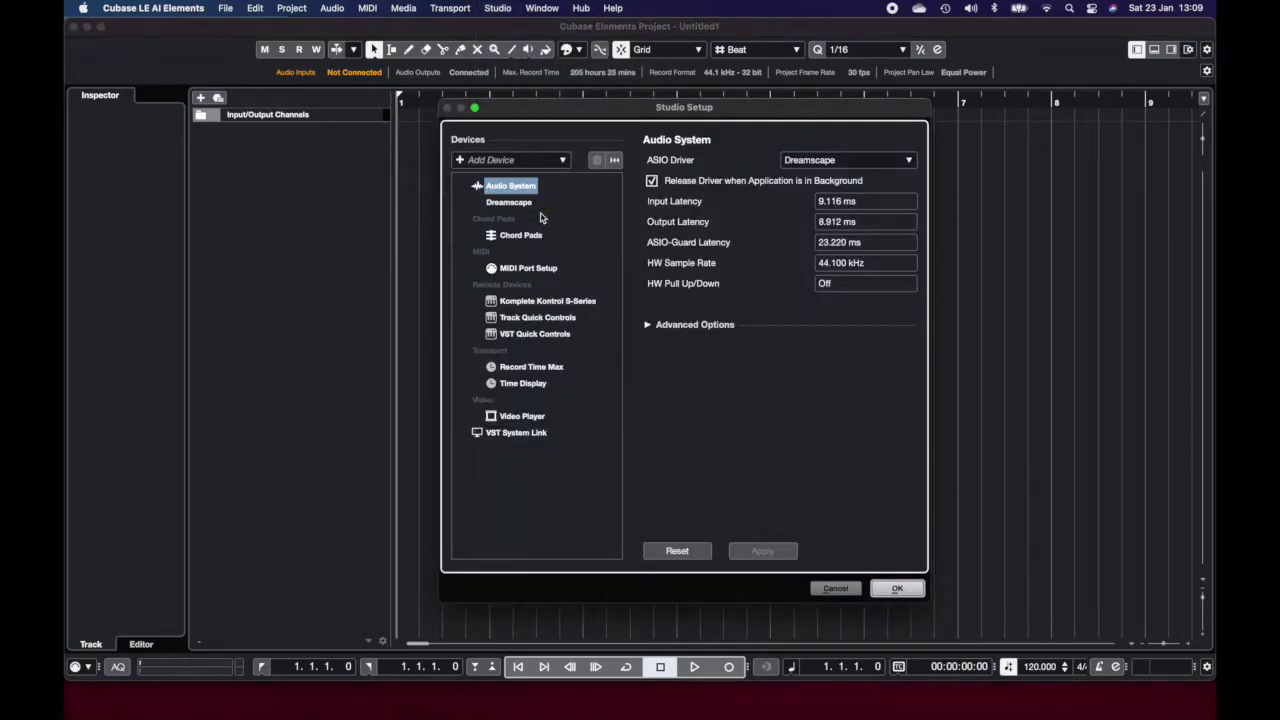
click(508, 217)
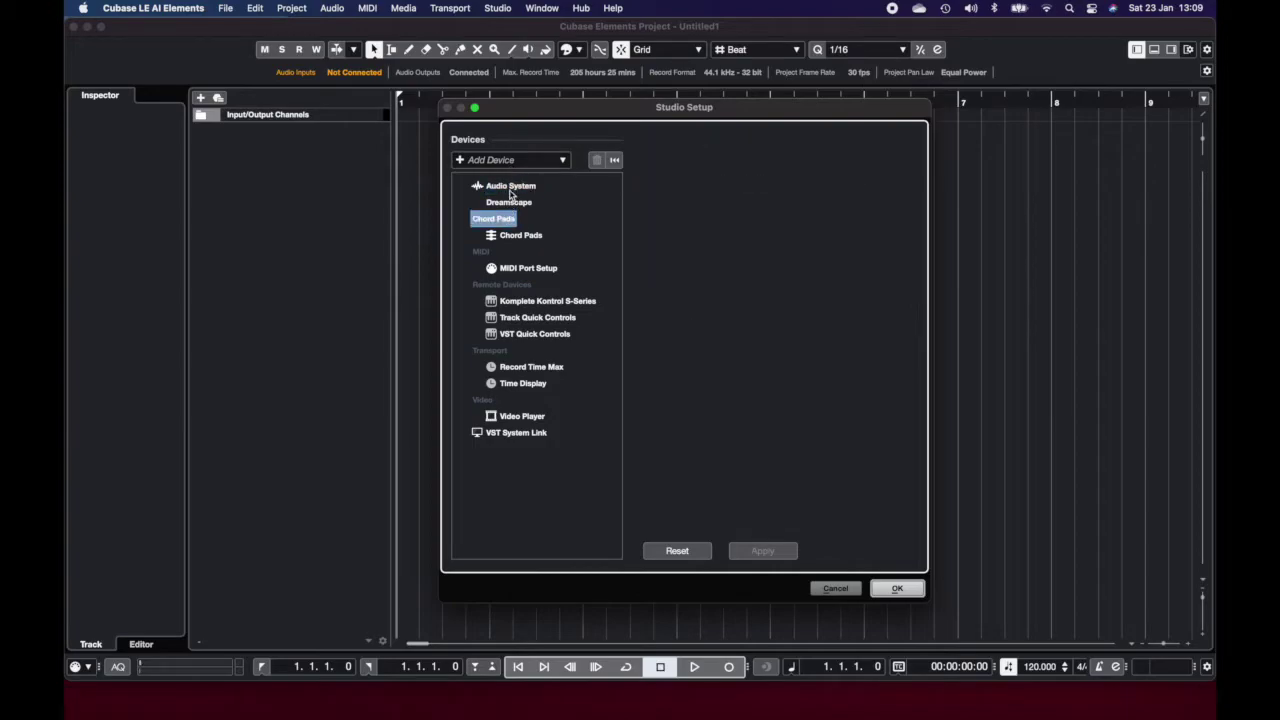
click(511, 189)
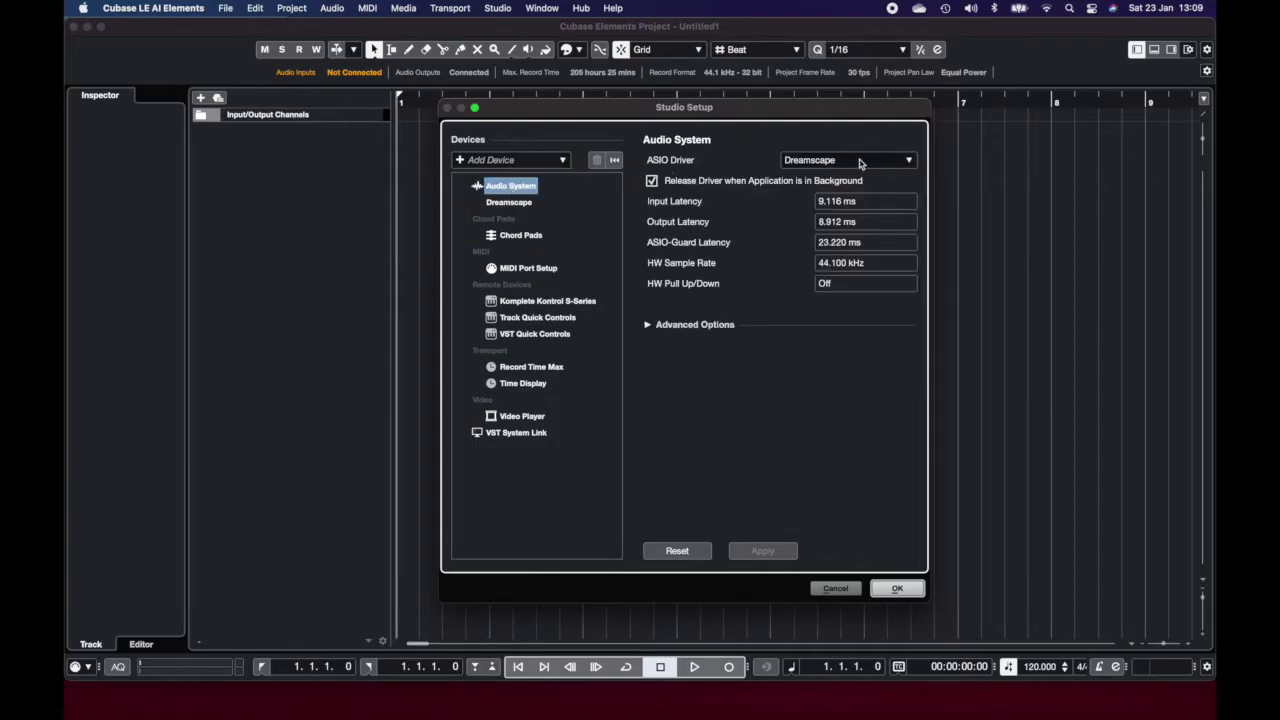
click(910, 161)
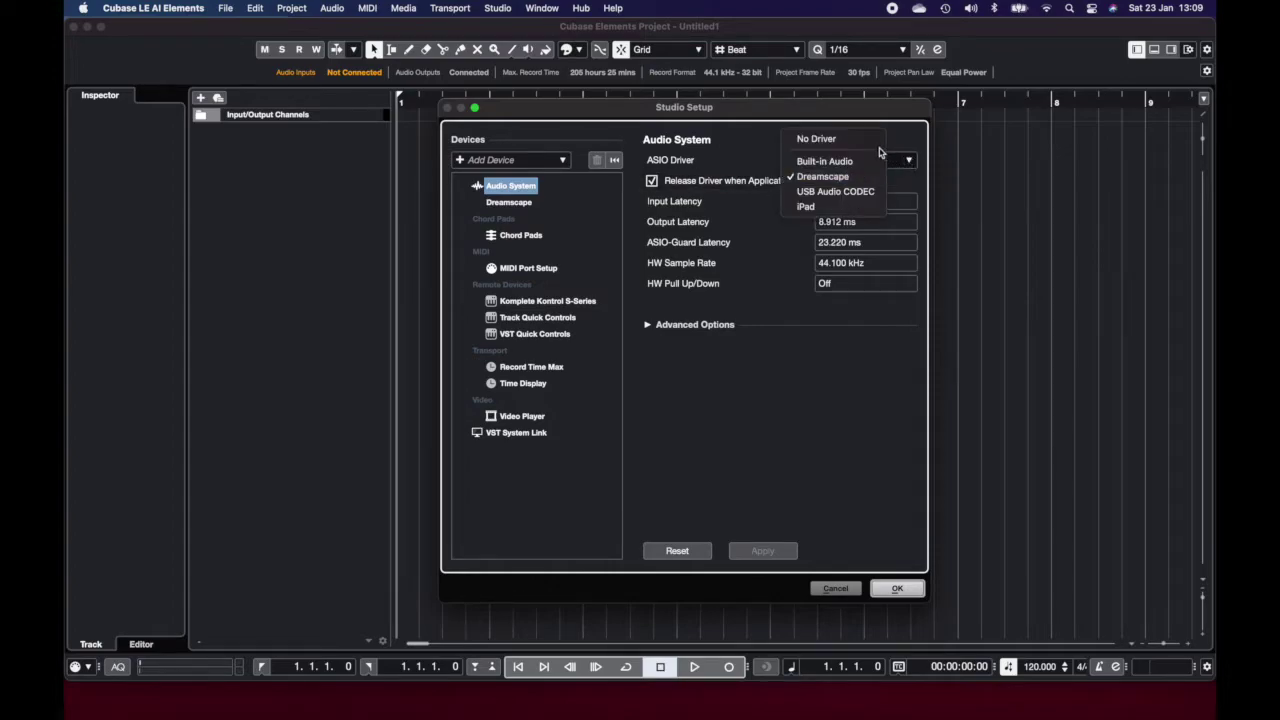
click(830, 178)
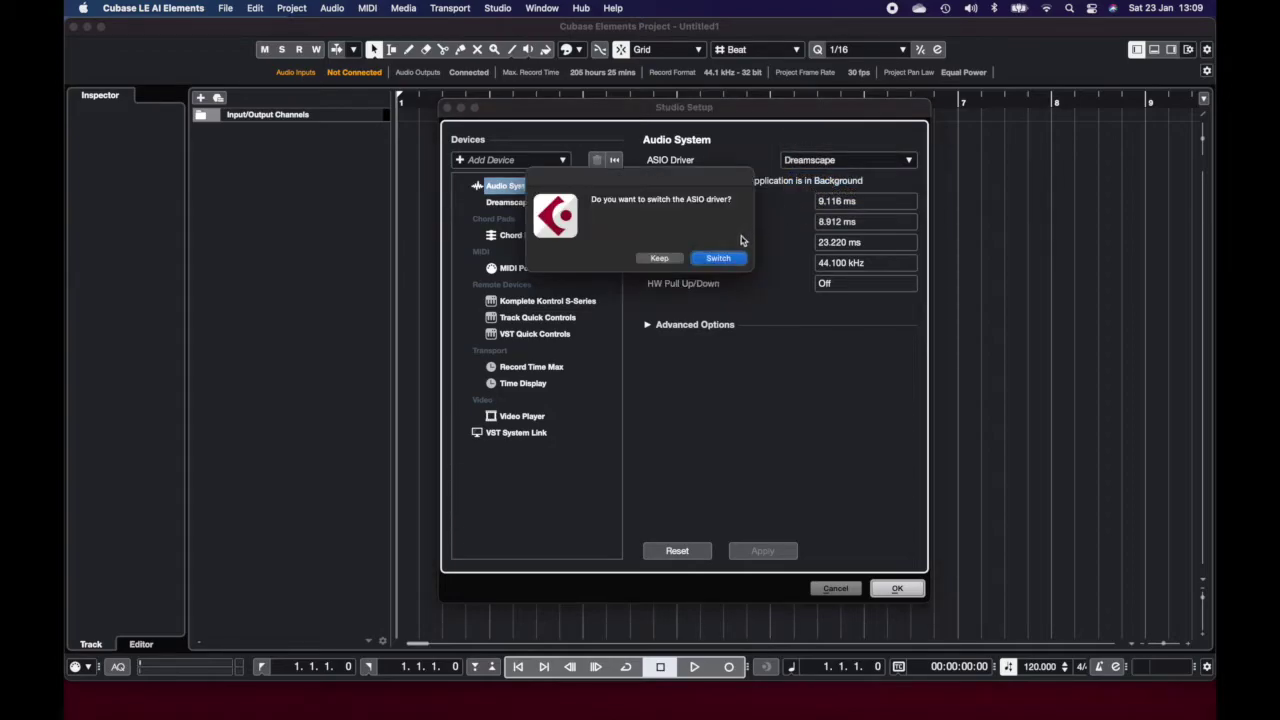
click(719, 258)
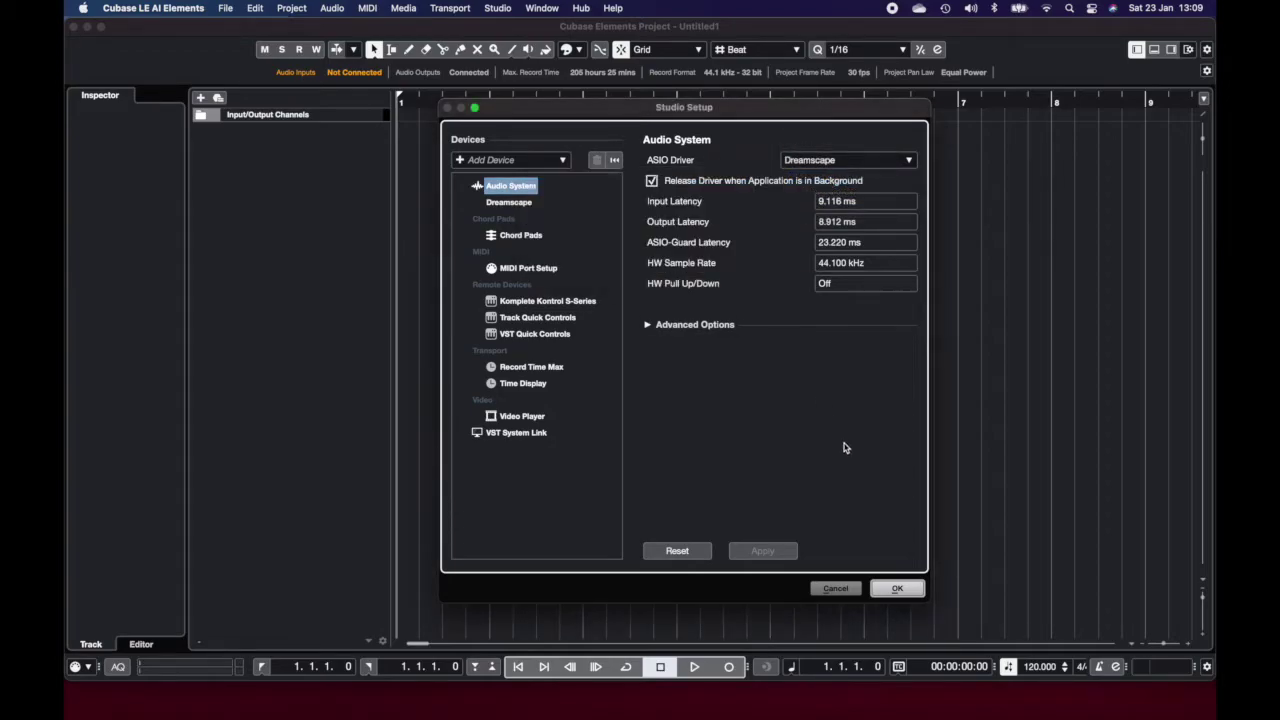
click(900, 590)
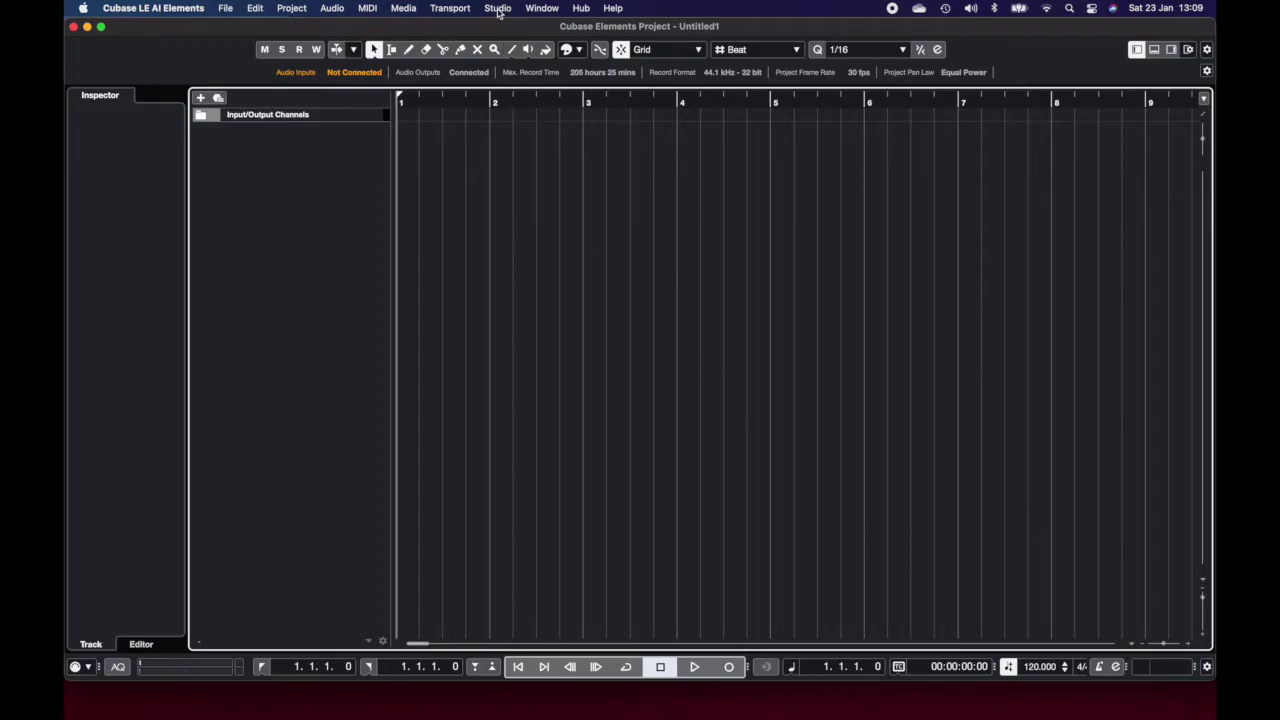
- Show the Inputs page of Studio > Audio Connections and select the Stereo input bus
click(498, 10)
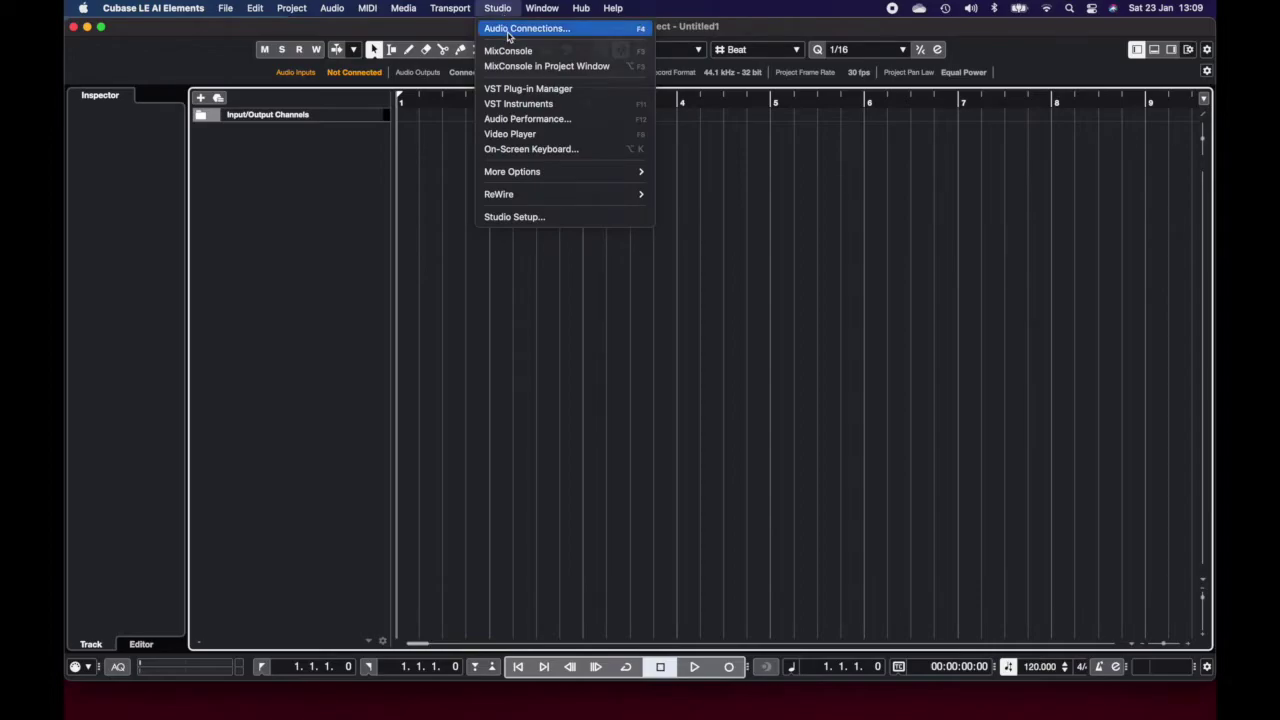
click(508, 33)
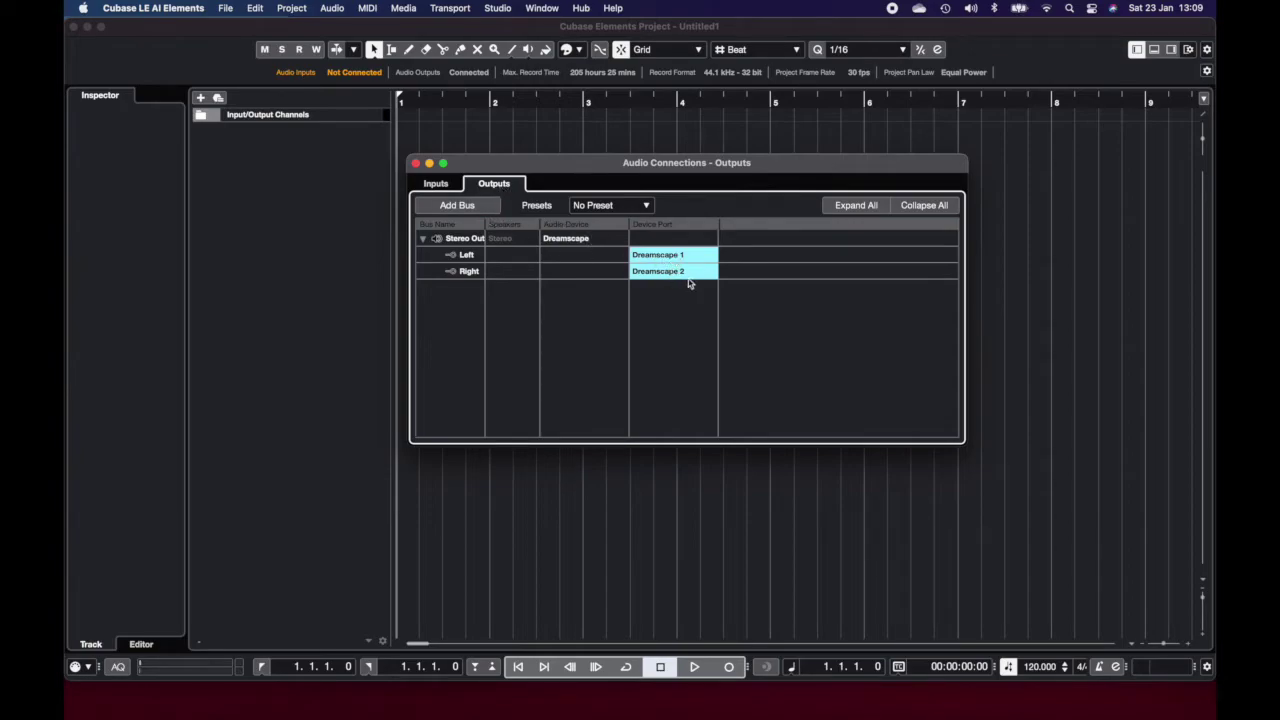
click(440, 186)
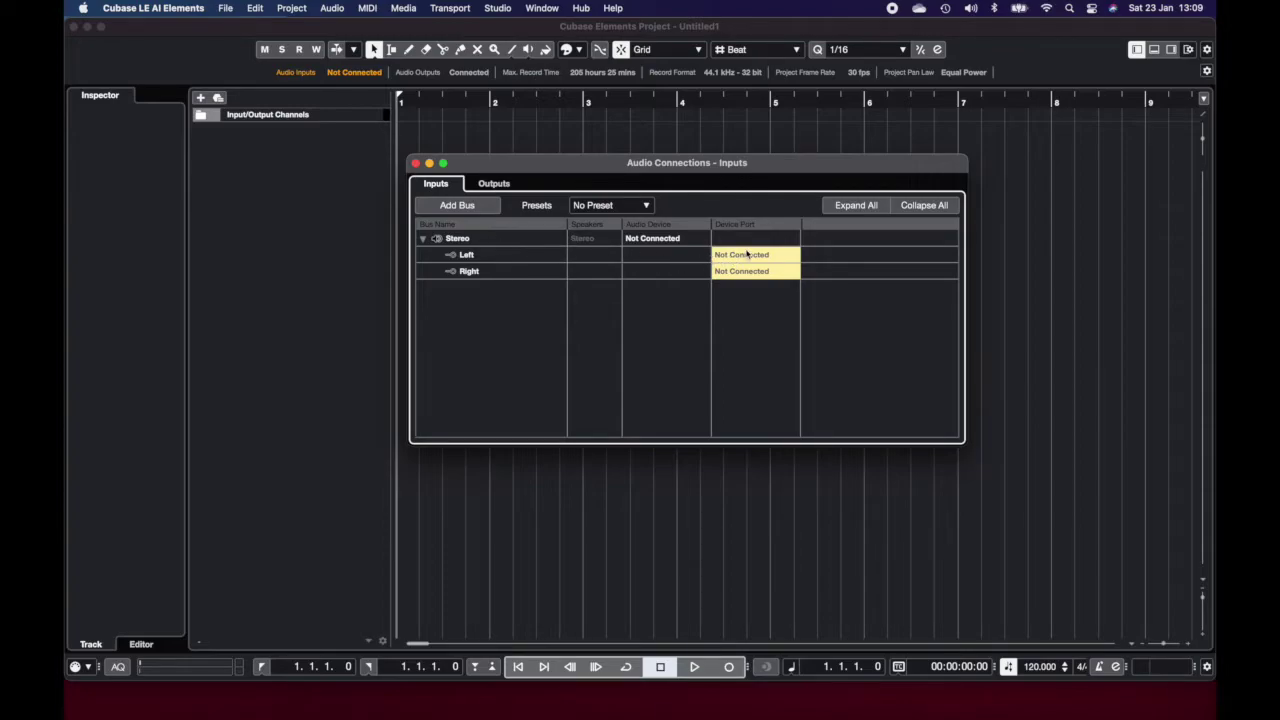
double_click(502, 240)
- Remove the Stereo input bus and add a stereo 'iPad' bus on Dreamscape 1 and 2
right_click(448, 240)
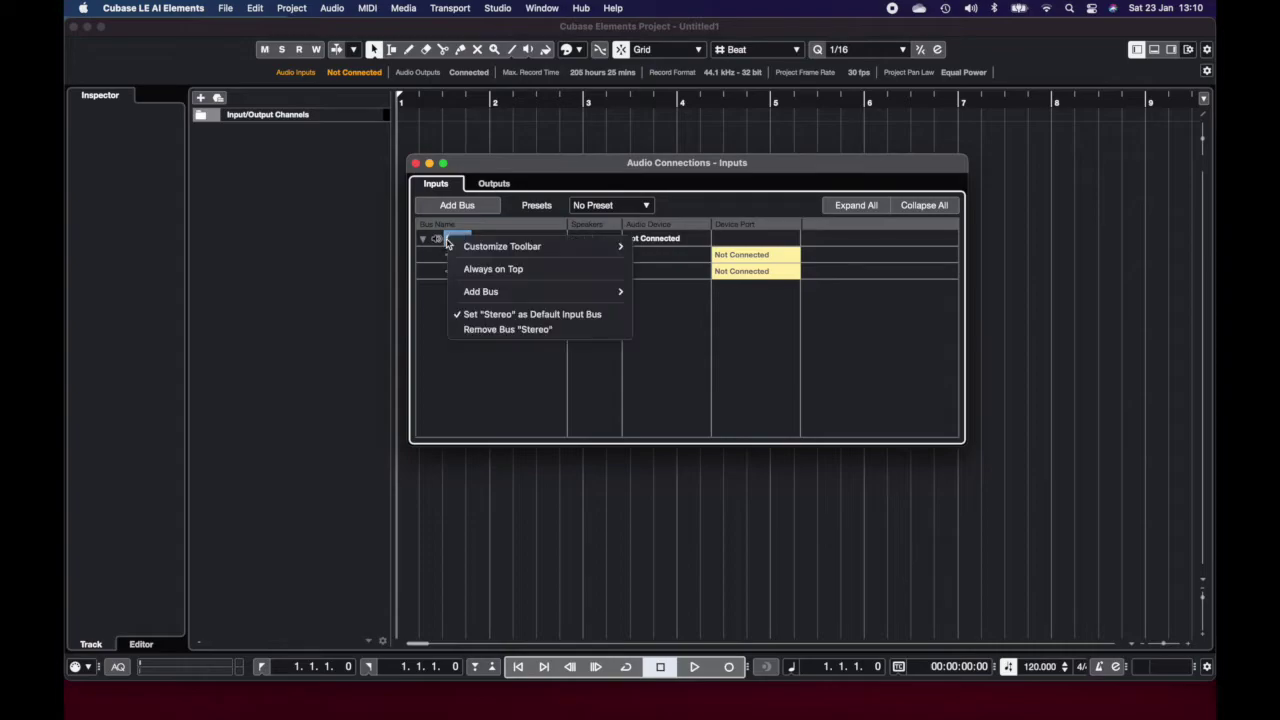
click(489, 331)
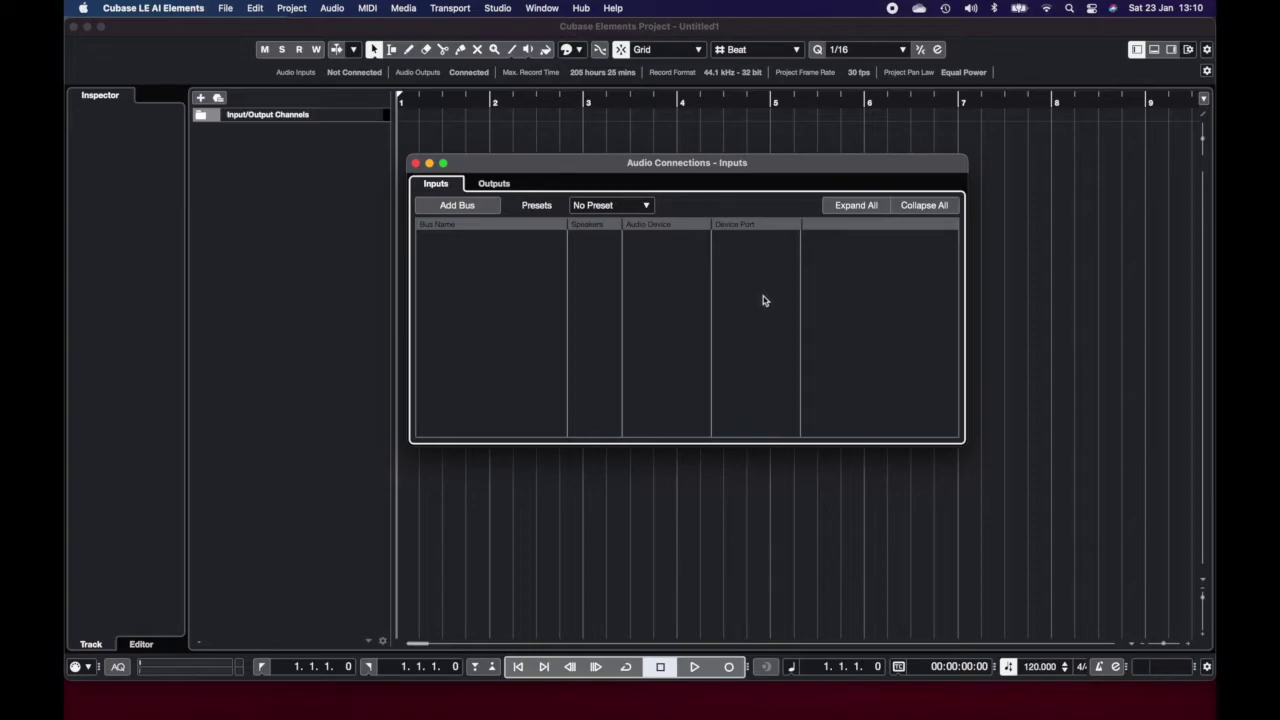
click(457, 207)
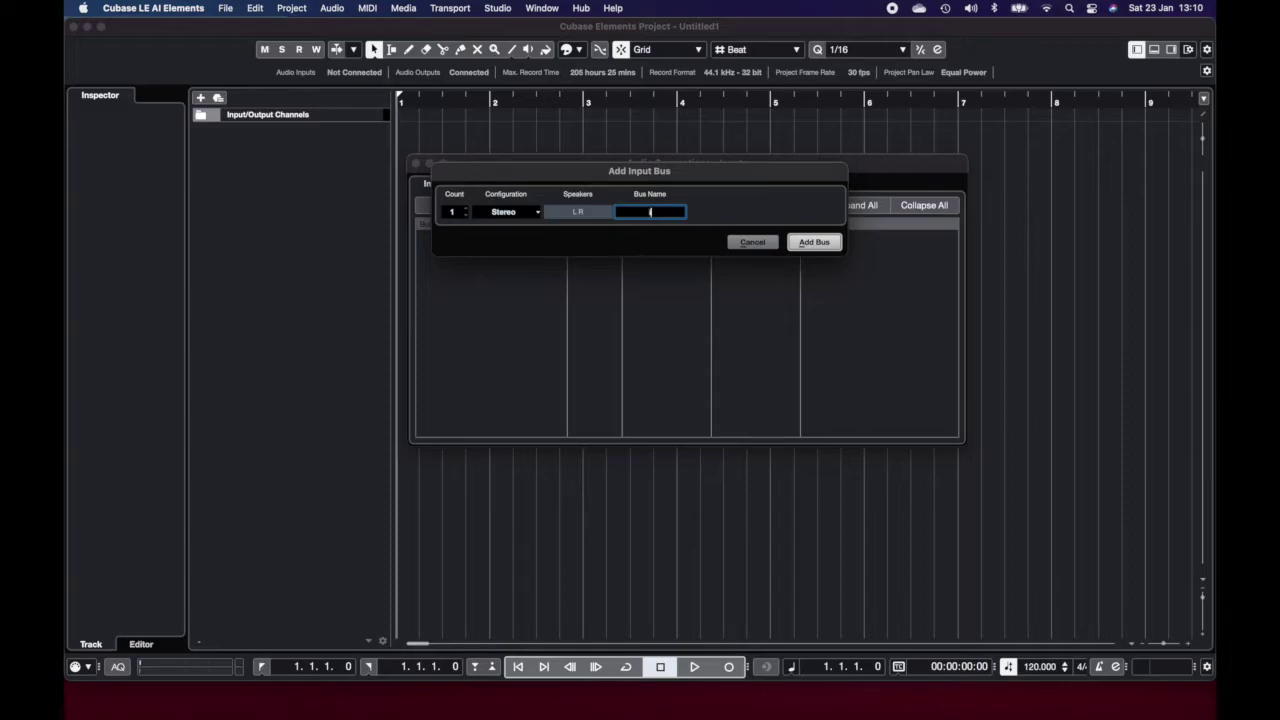
text(iPad)
click(816, 243)
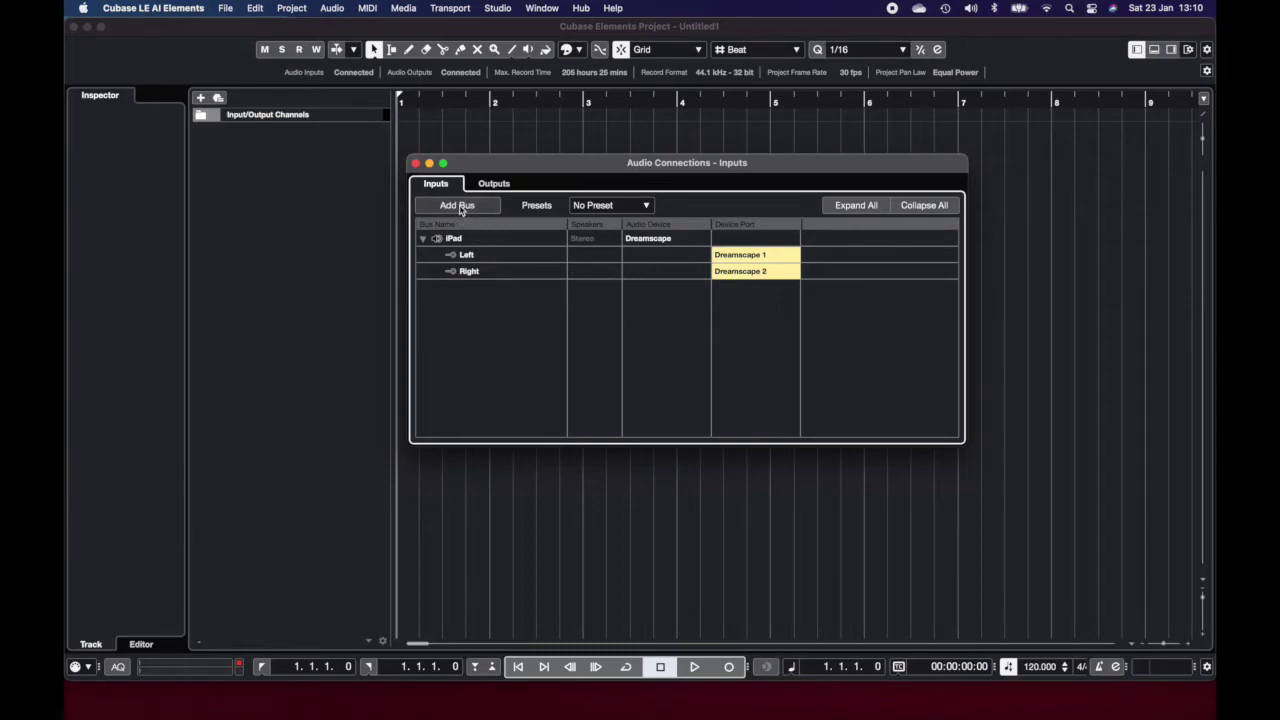
click(458, 205)
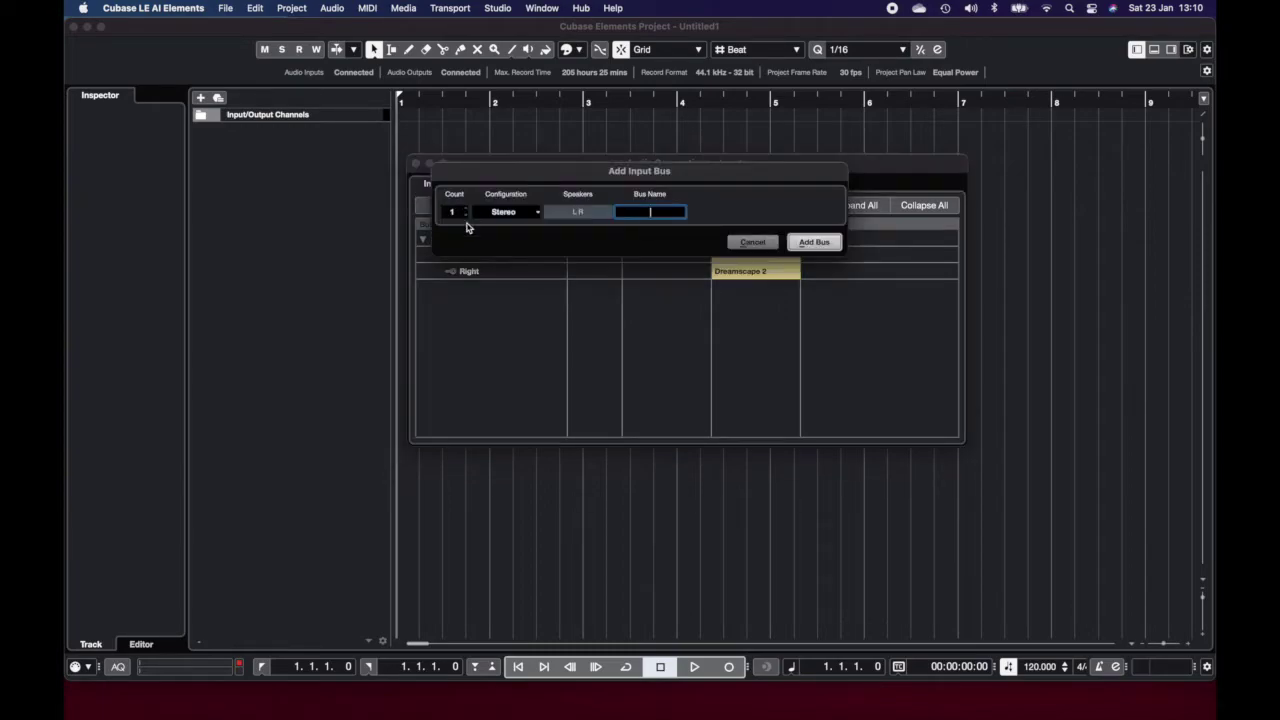
- Add a stereo input bus named 'Mic', routed to Dreamscape 3 and 4
text(Mic)
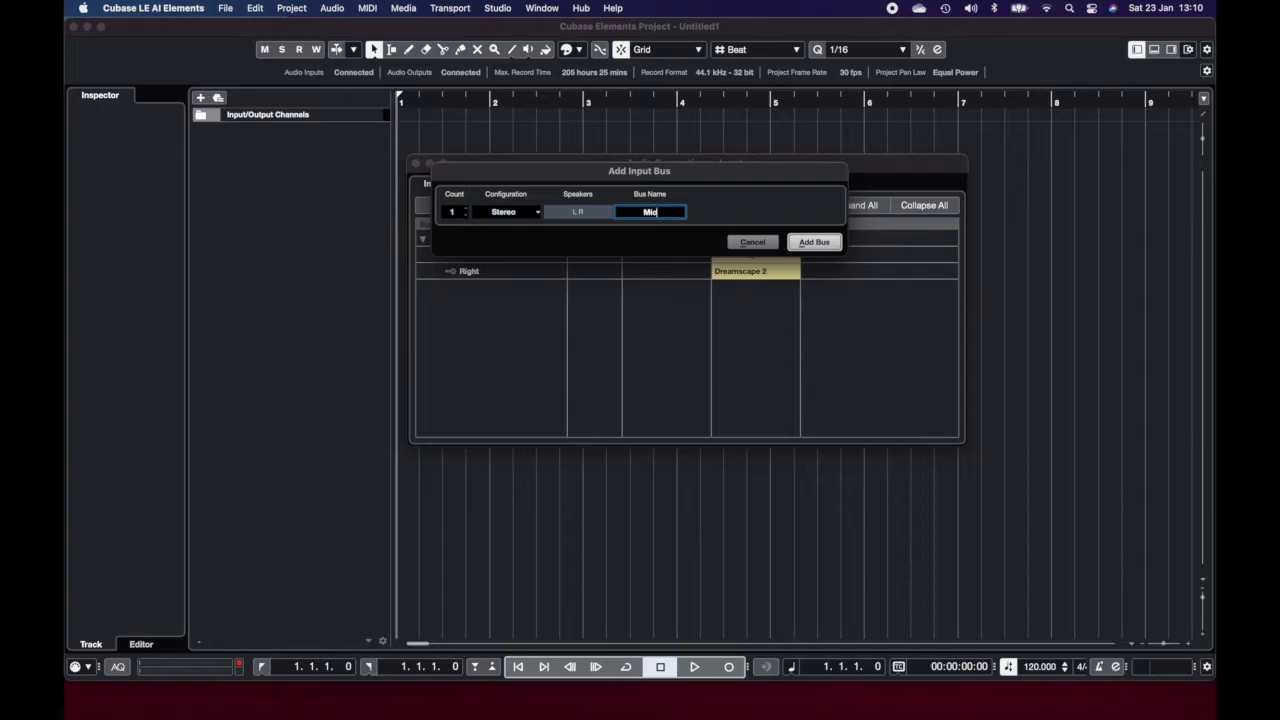
click(813, 243)
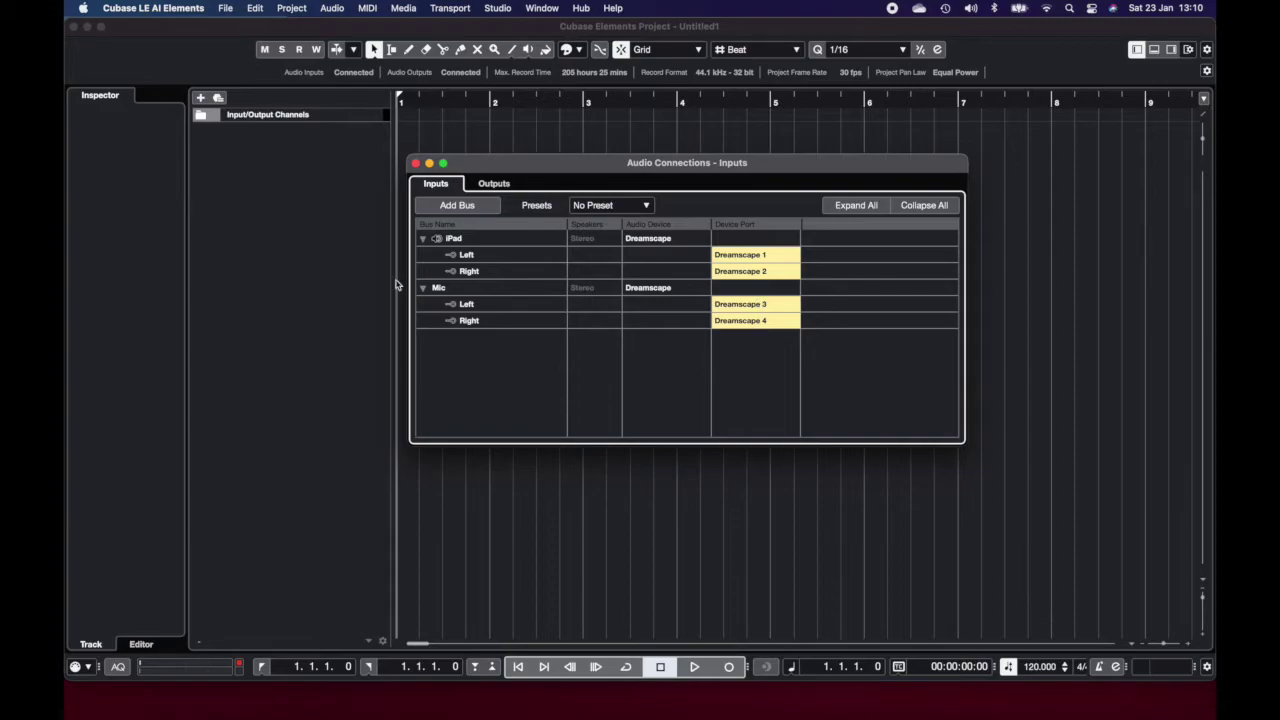
click(437, 211)
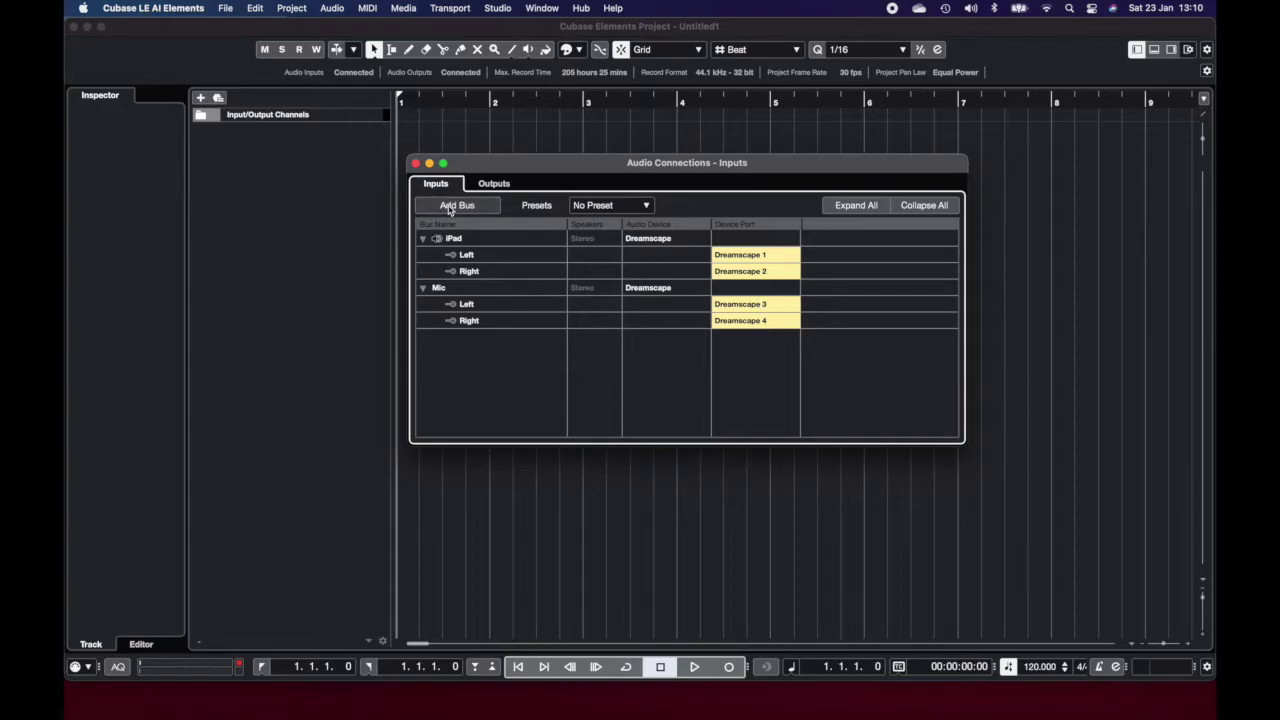
- Add a third stereo input bus named 'Aux', routed to Dreamscape 1 and 2
click(449, 207)
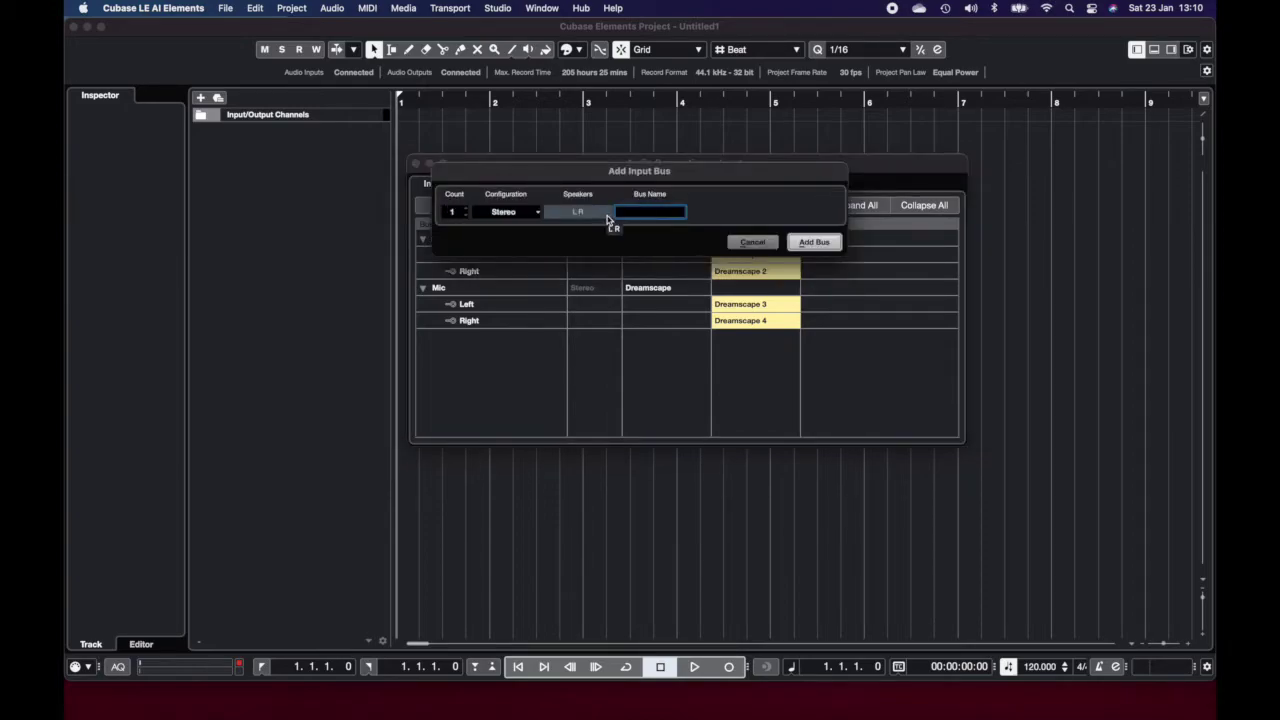
text(Aux)
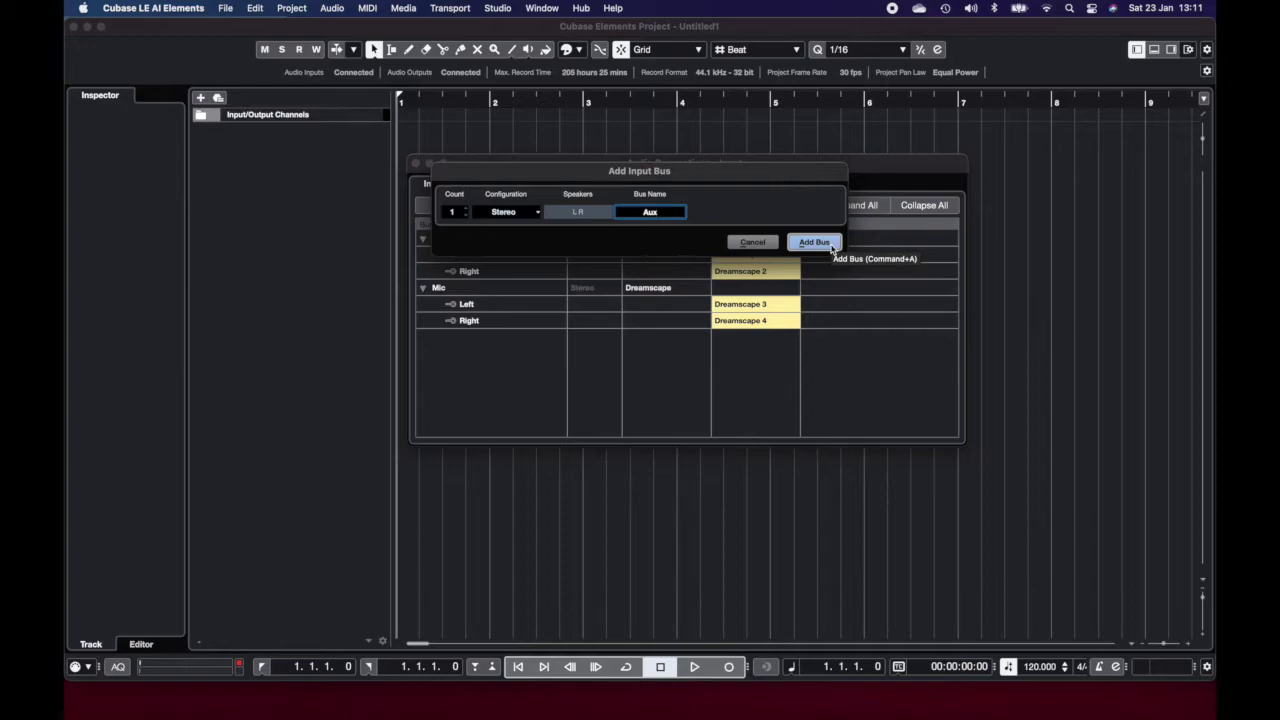
click(814, 242)
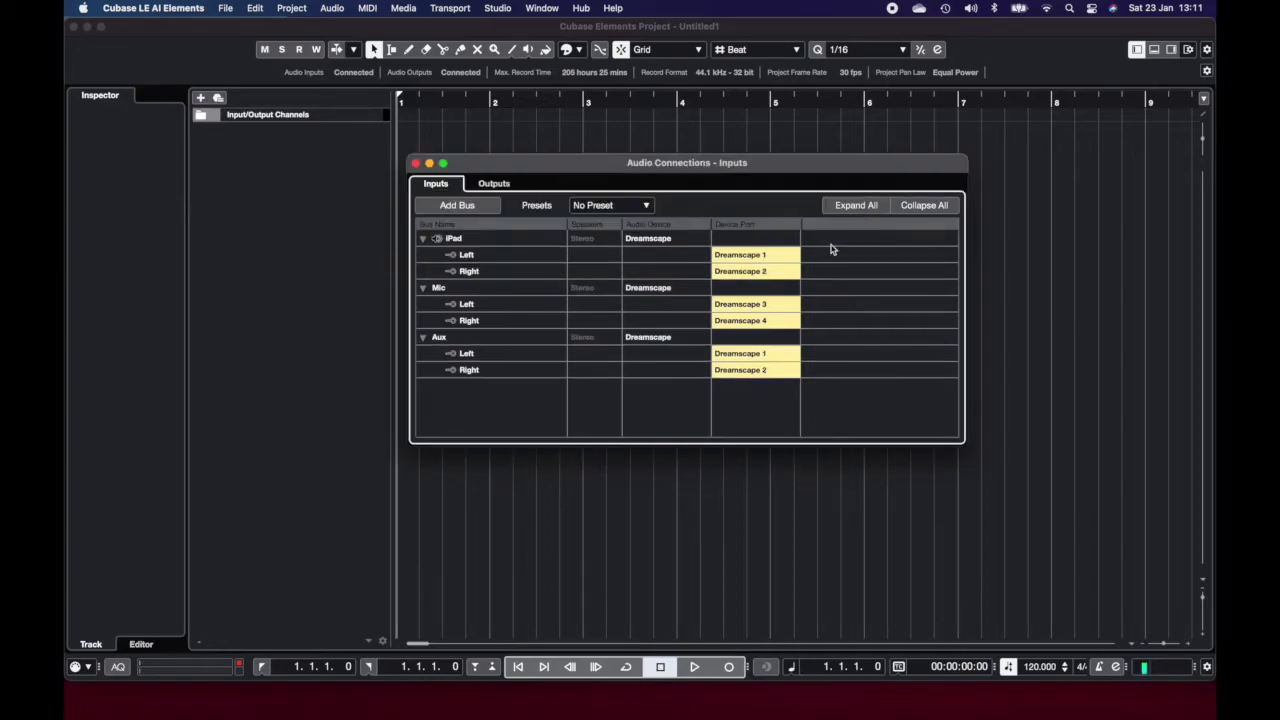
- Route Aux left to Dreamscape 3 and Aux right to Dreamscape 4
click(744, 355)
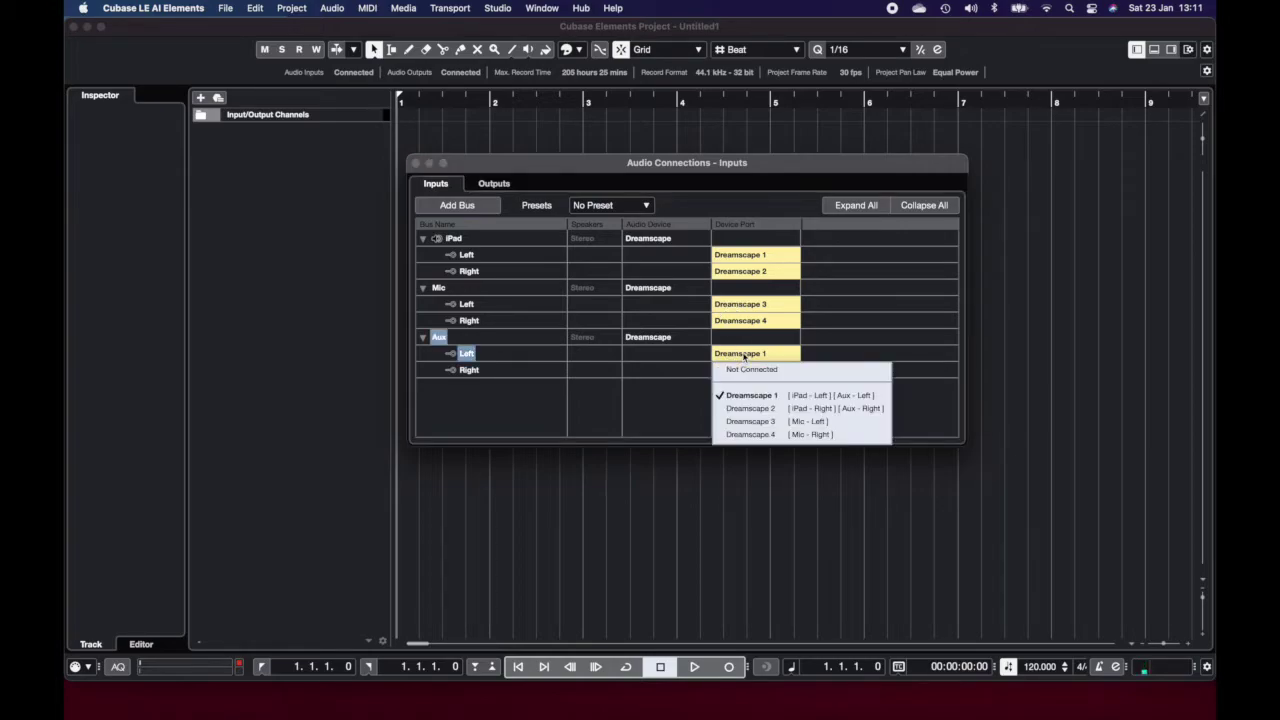
click(750, 421)
click(745, 370)
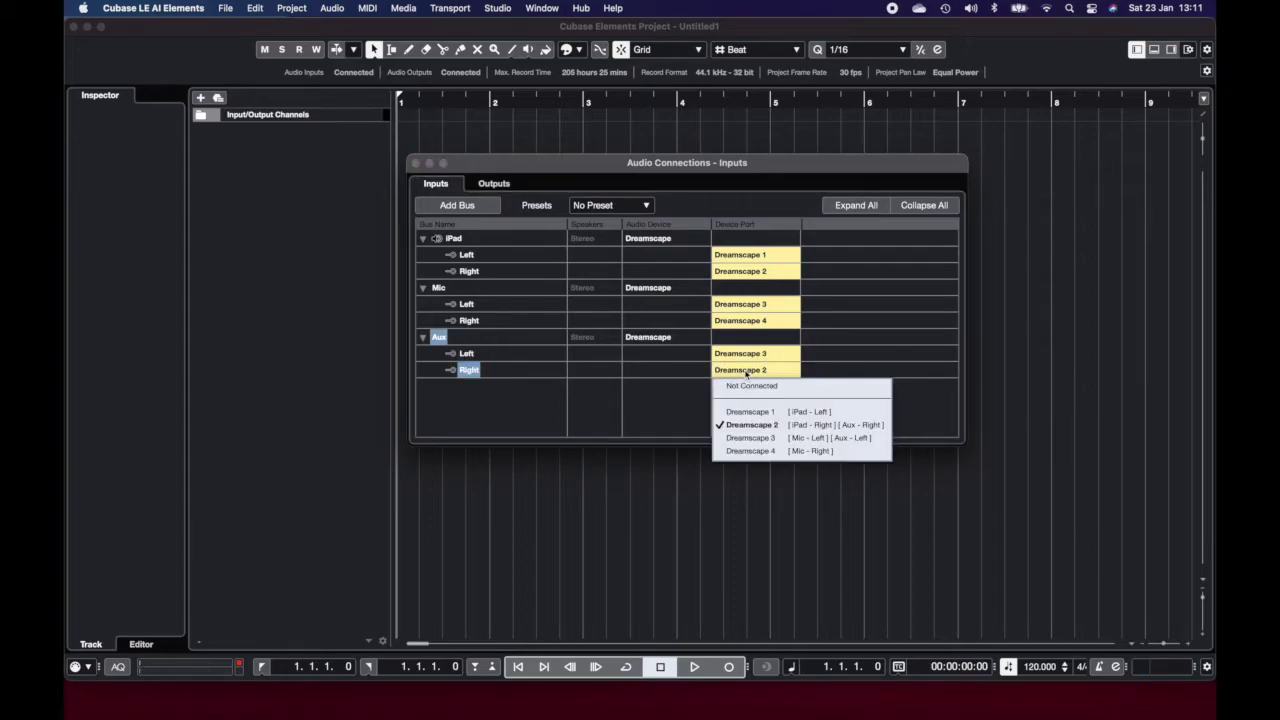
click(746, 453)
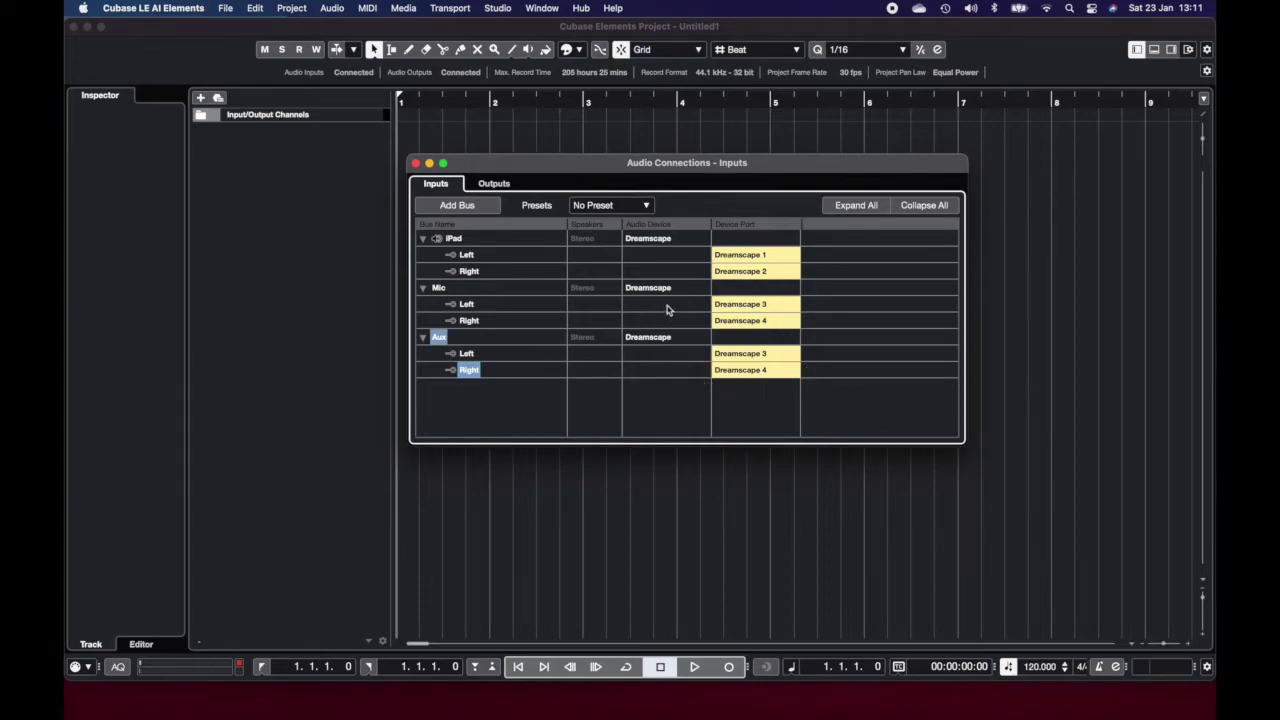
- Save the current input bus configuration as a new preset called 'Dreamscape'
click(645, 206)
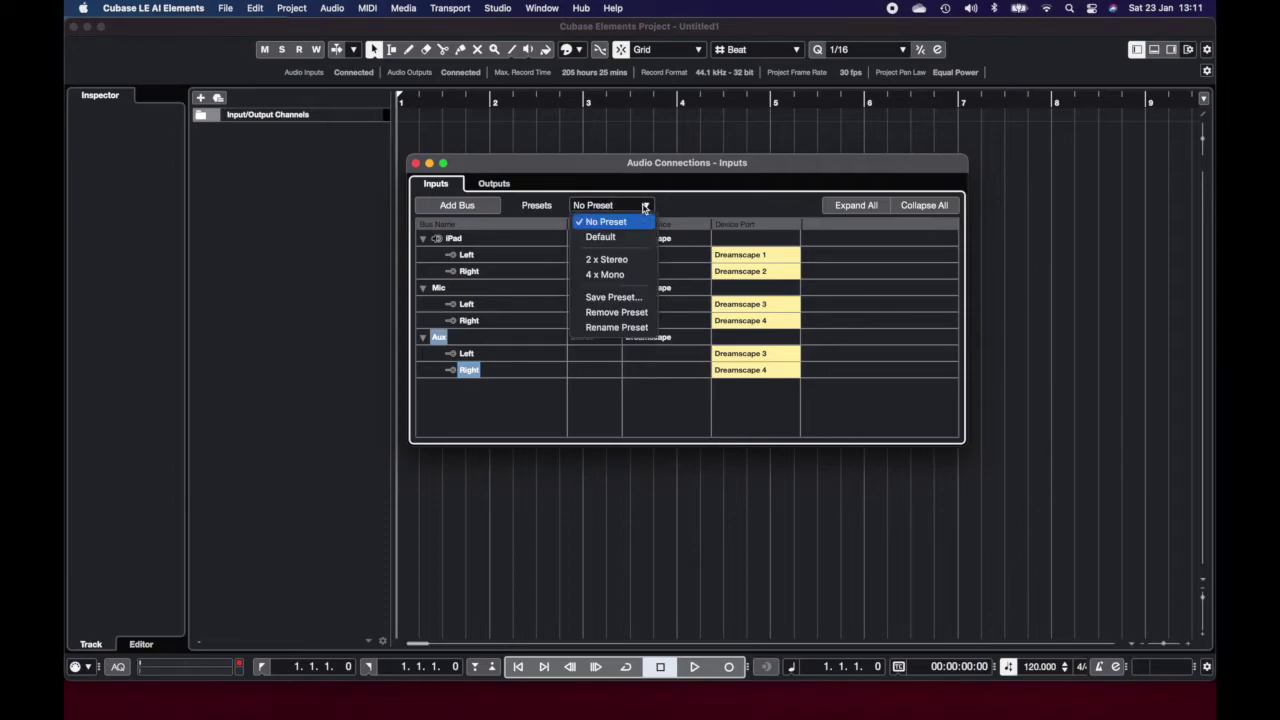
click(619, 298)
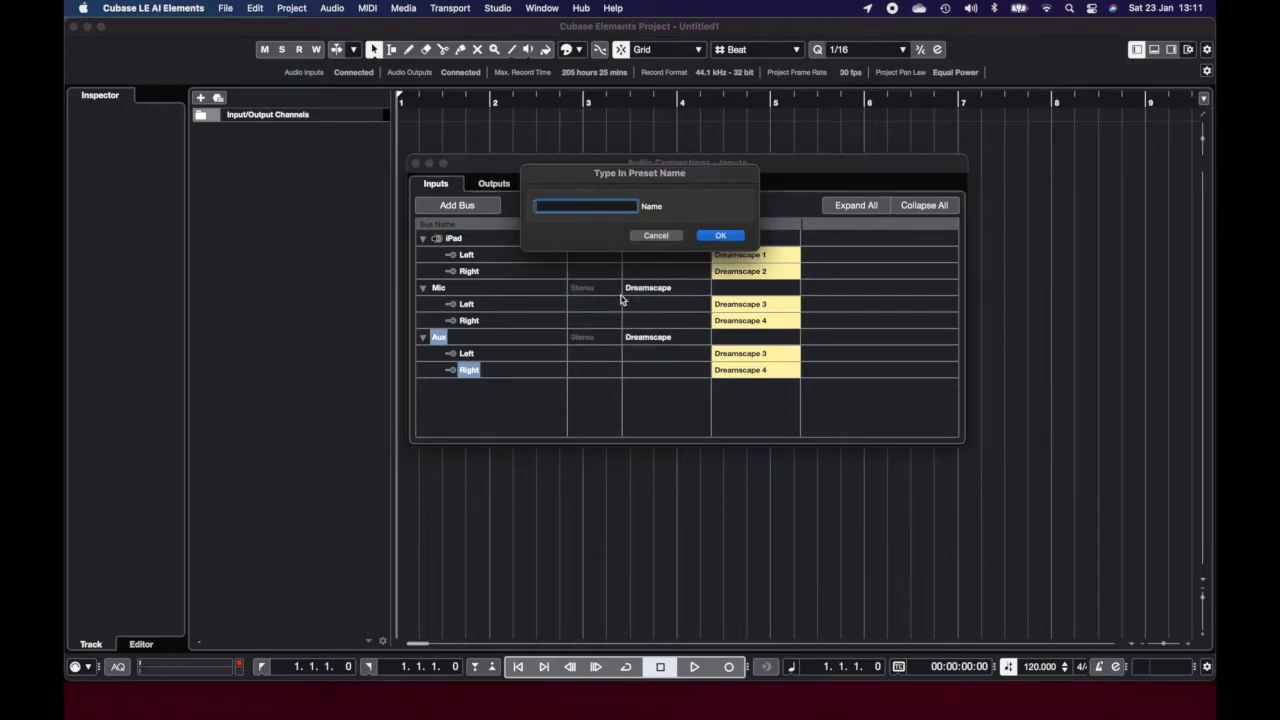
text(Dreamscape)
click(728, 236)
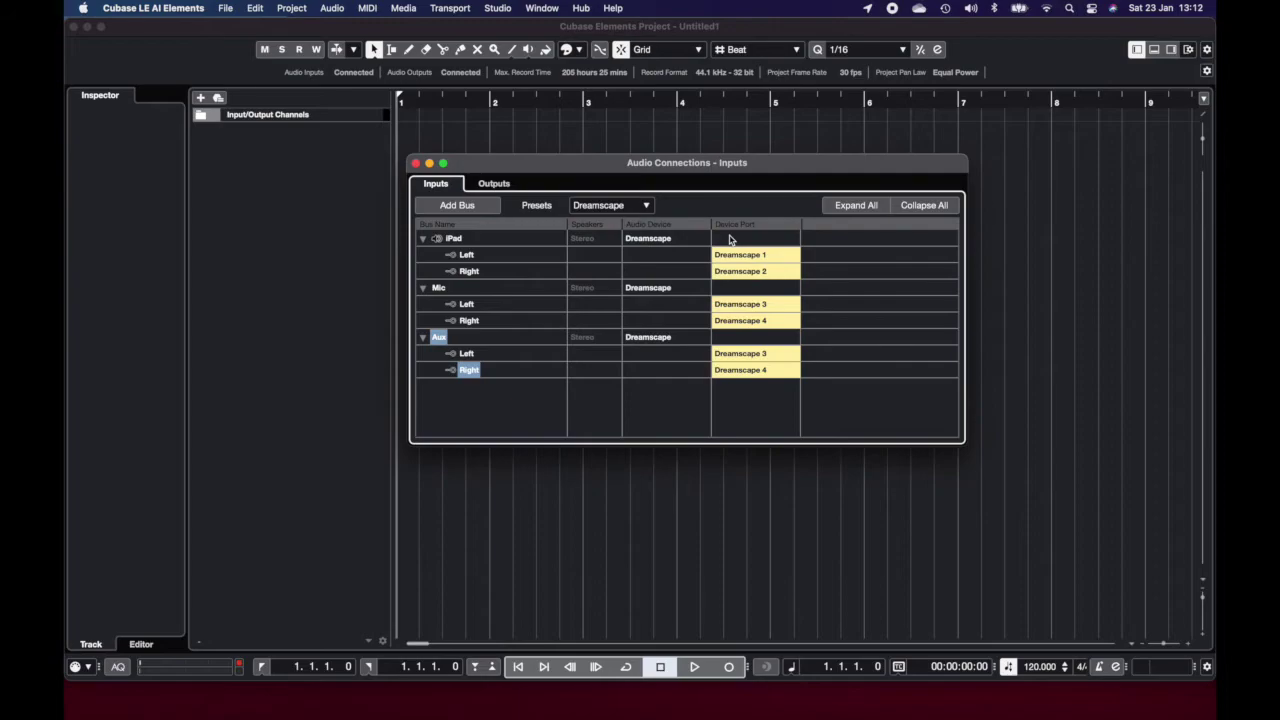
- Add audio track Audio 01 with the iPad input bus and input monitoring enabled
click(416, 164)
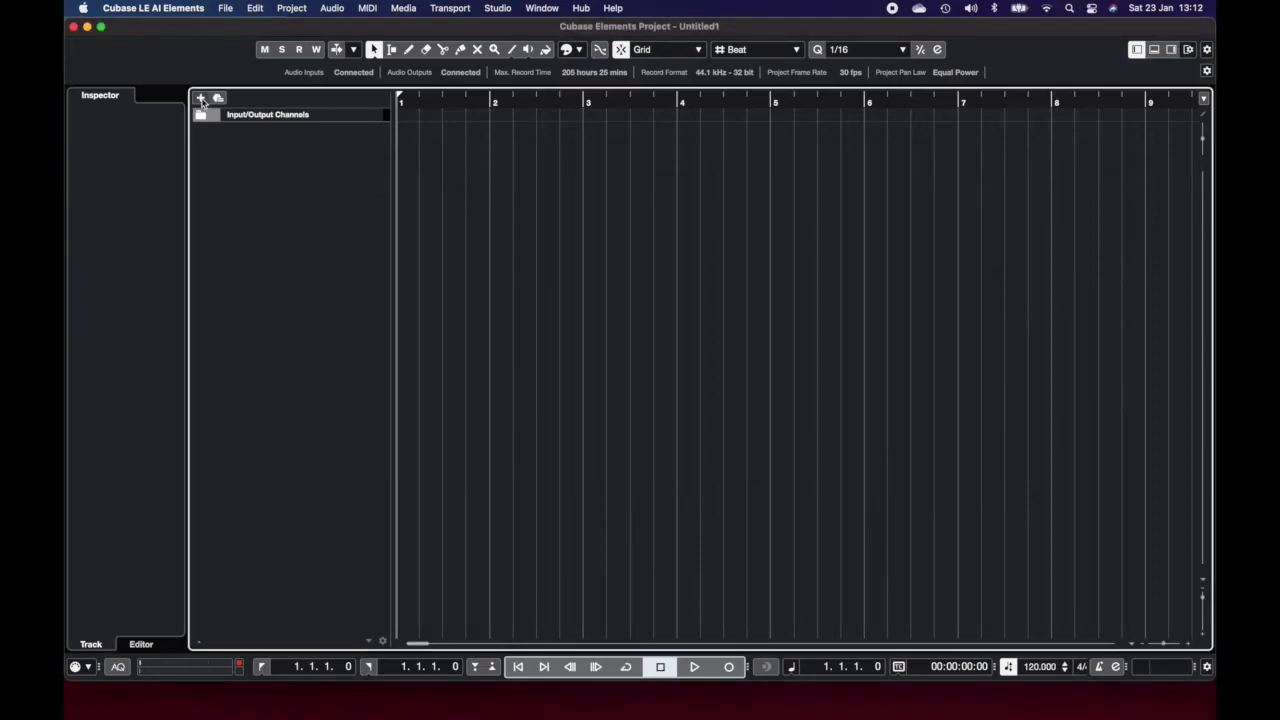
click(200, 98)
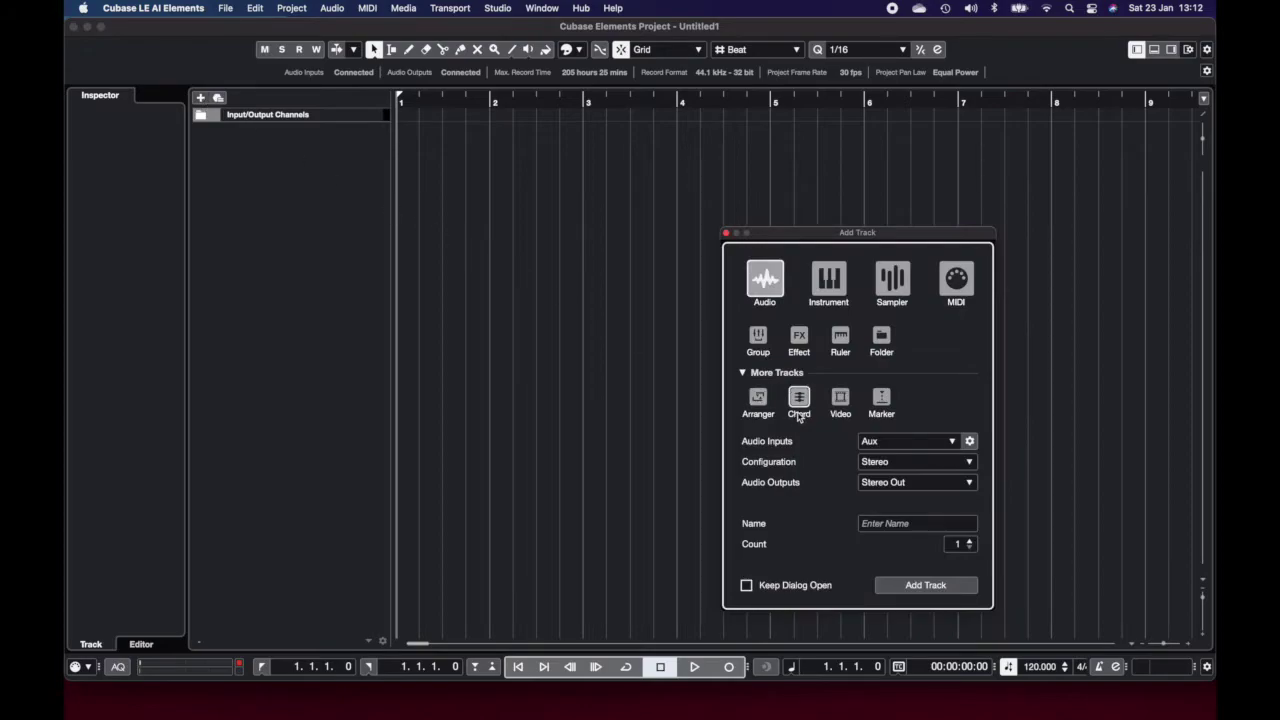
click(880, 443)
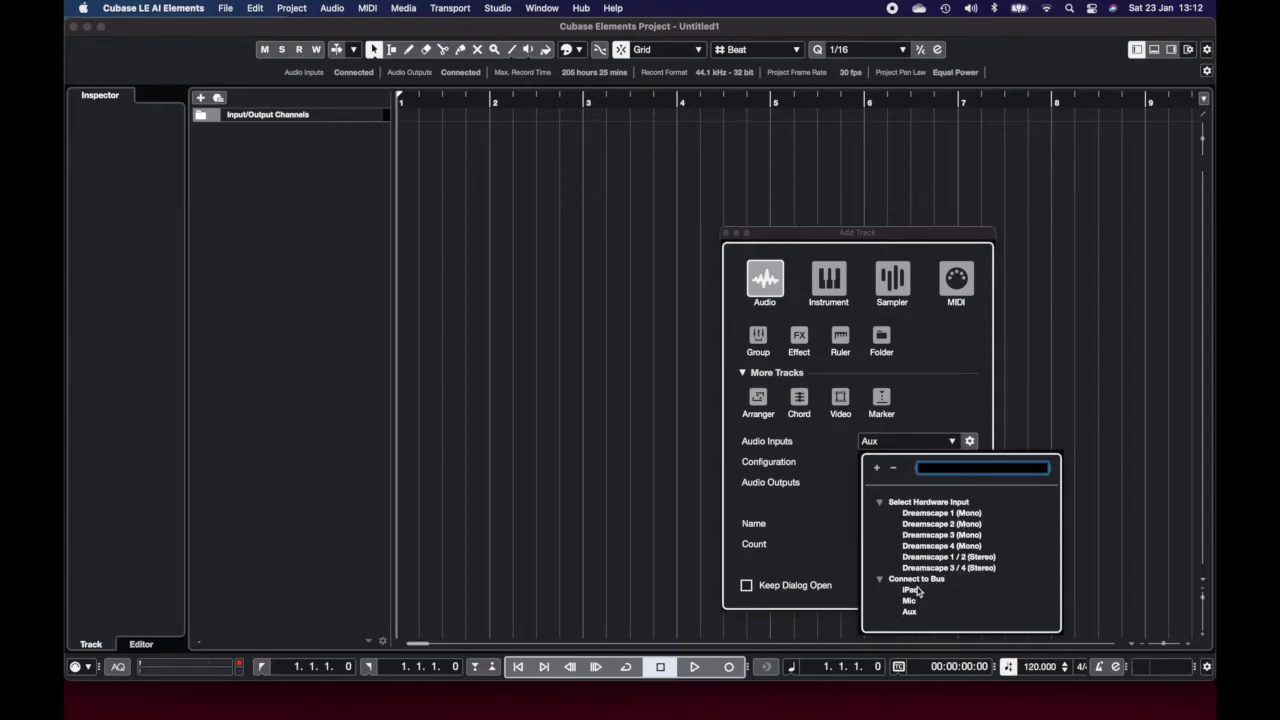
click(916, 589)
click(917, 588)
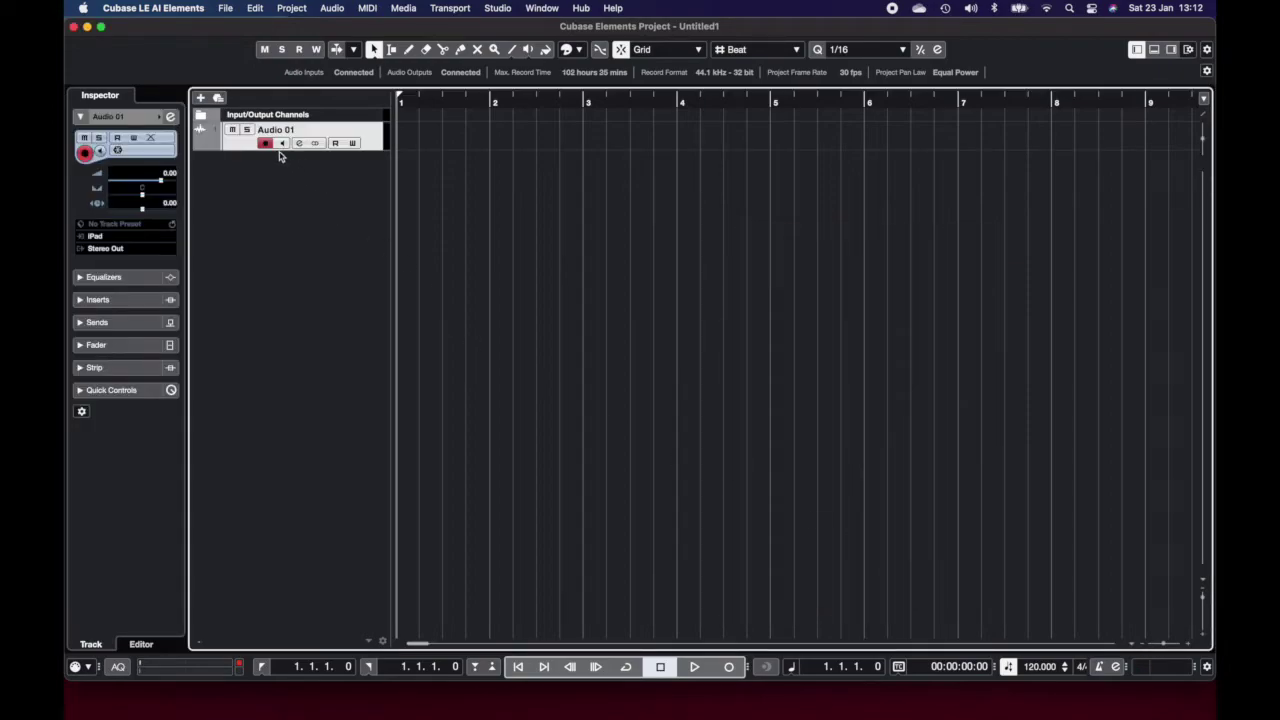
click(282, 143)
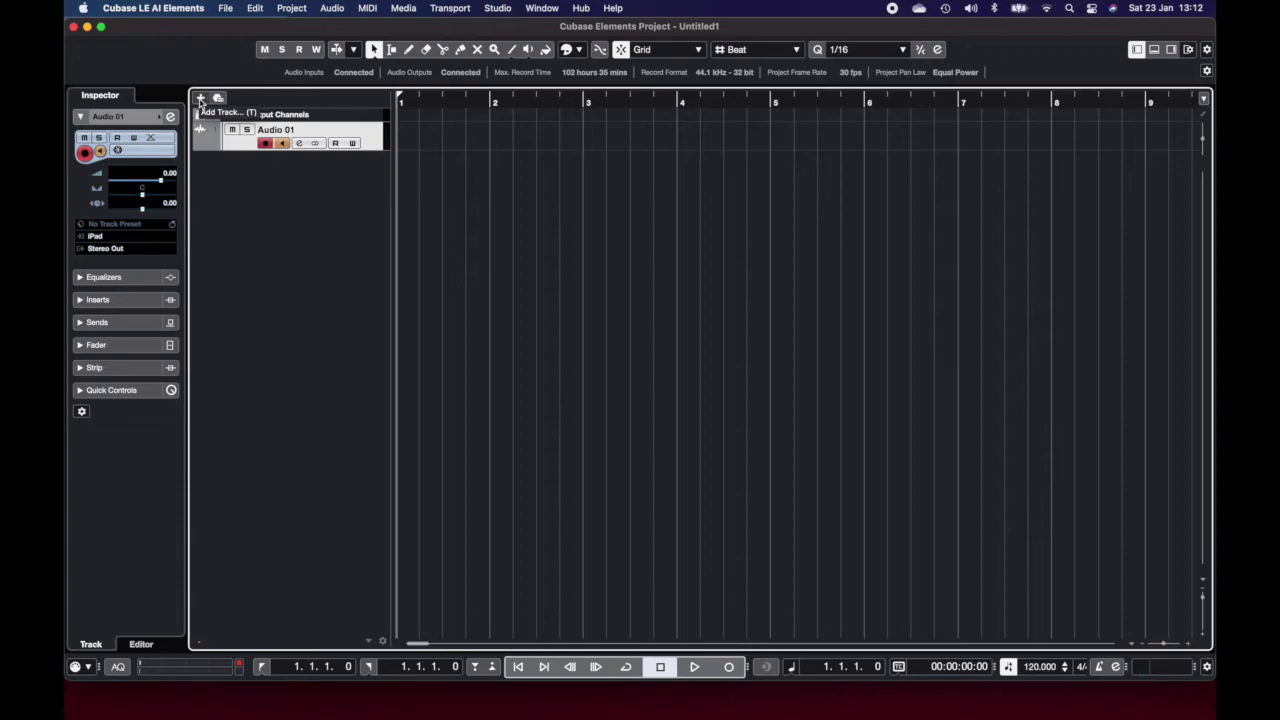
- Add a second audio track, Audio 02, fed by the Mic input with monitoring on
click(200, 98)
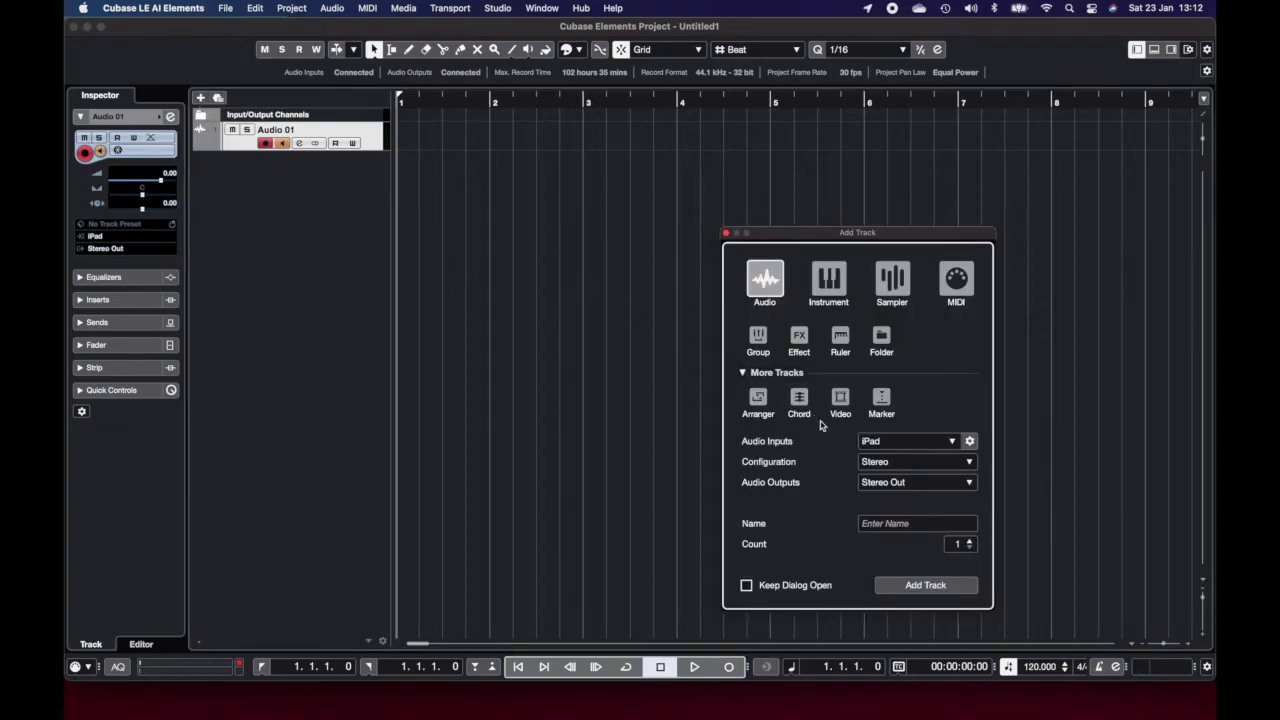
click(871, 442)
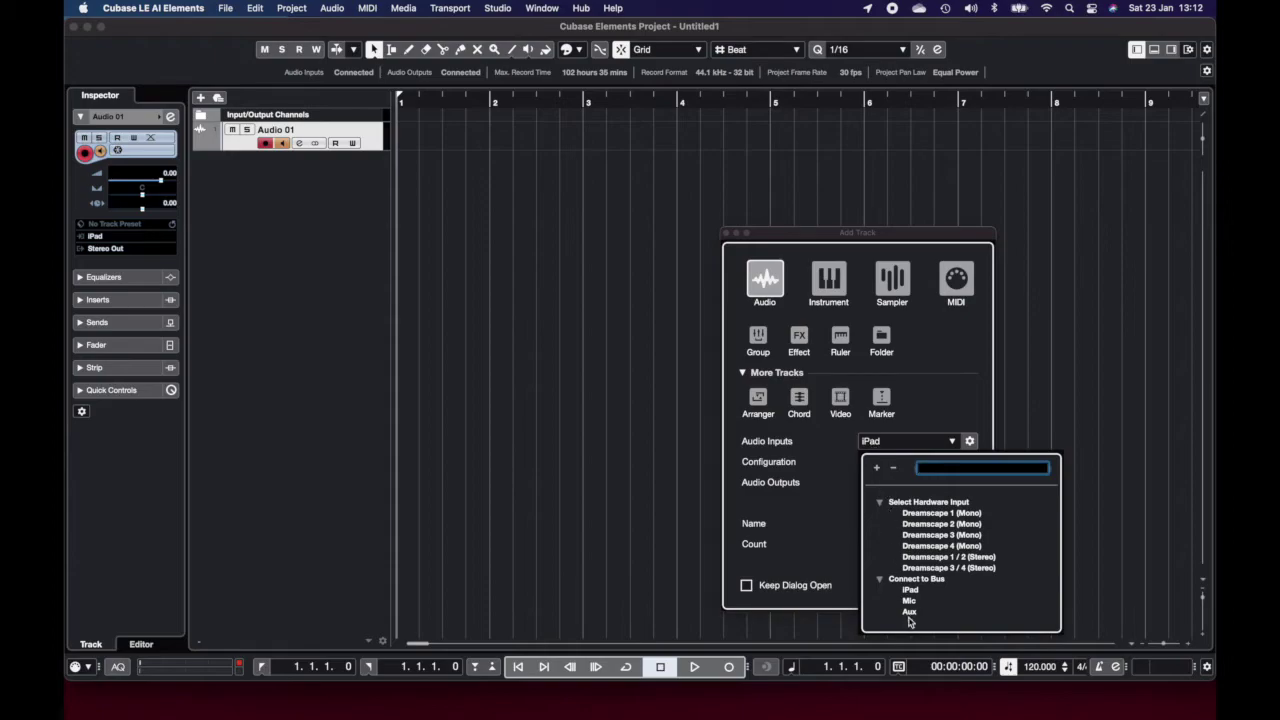
click(911, 602)
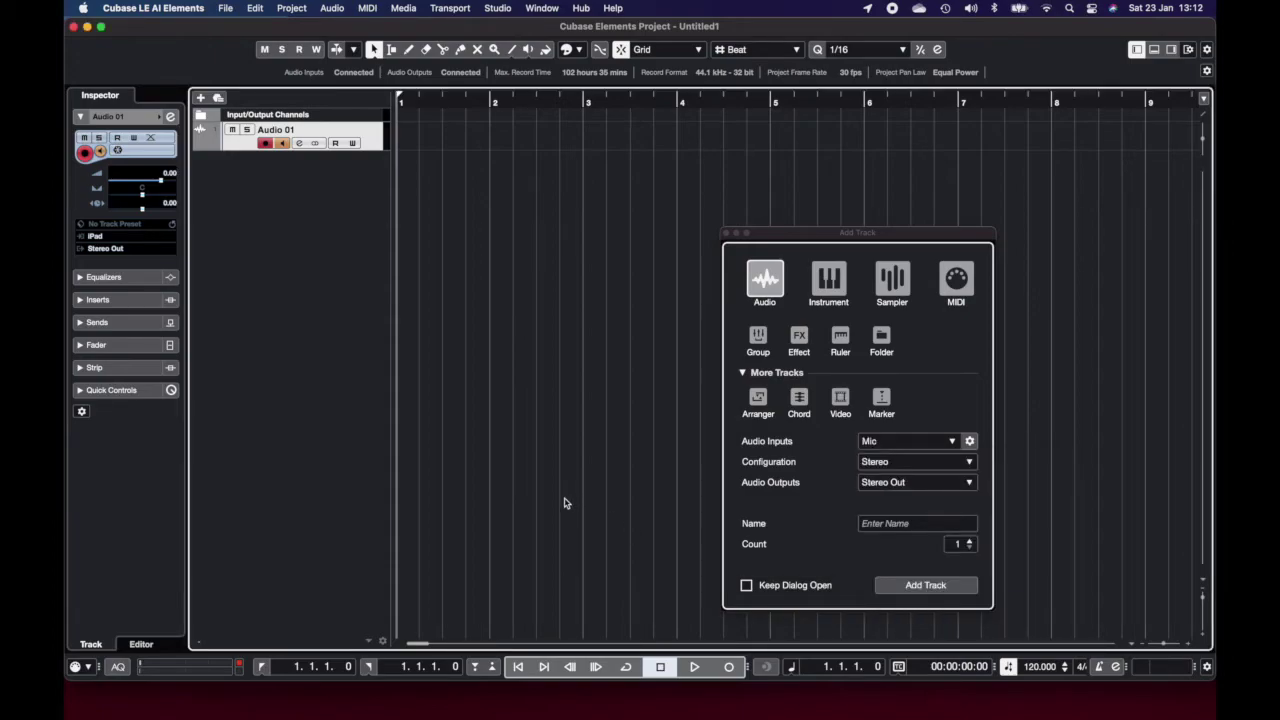
click(940, 588)
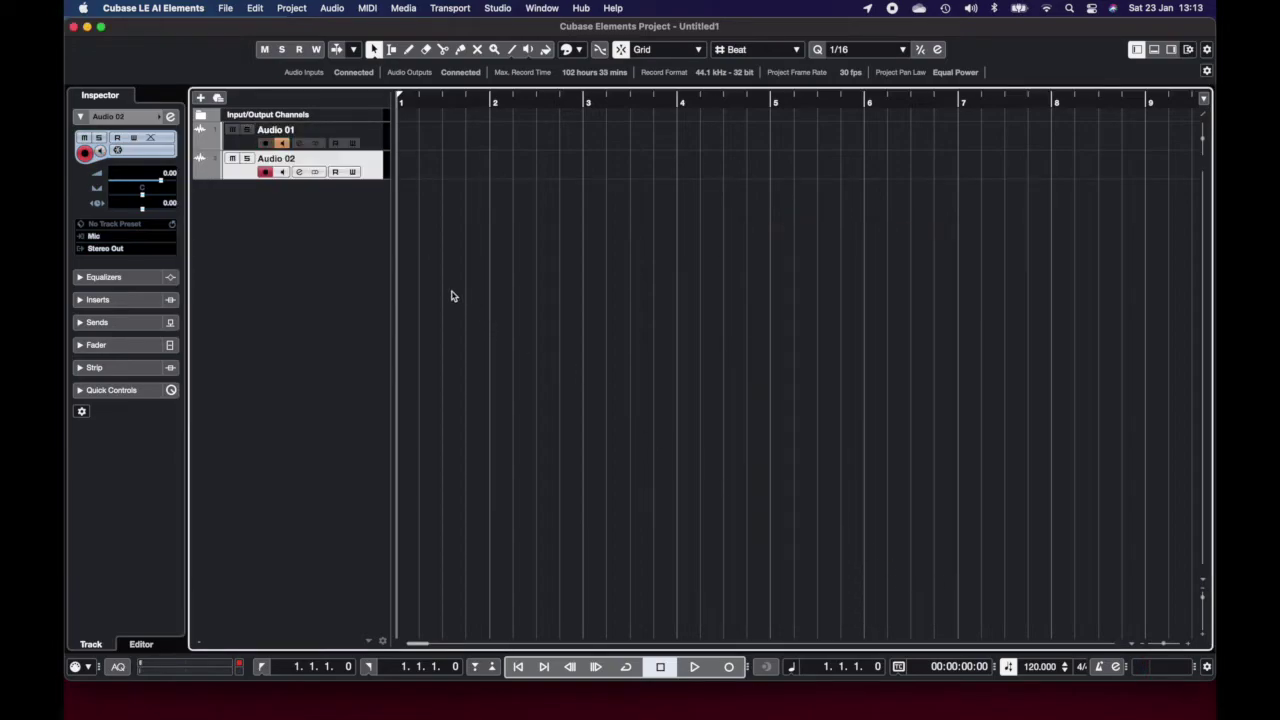
click(282, 172)
- Remove both audio tracks, Audio 02 and Audio 01, from the project
double_click(329, 159)
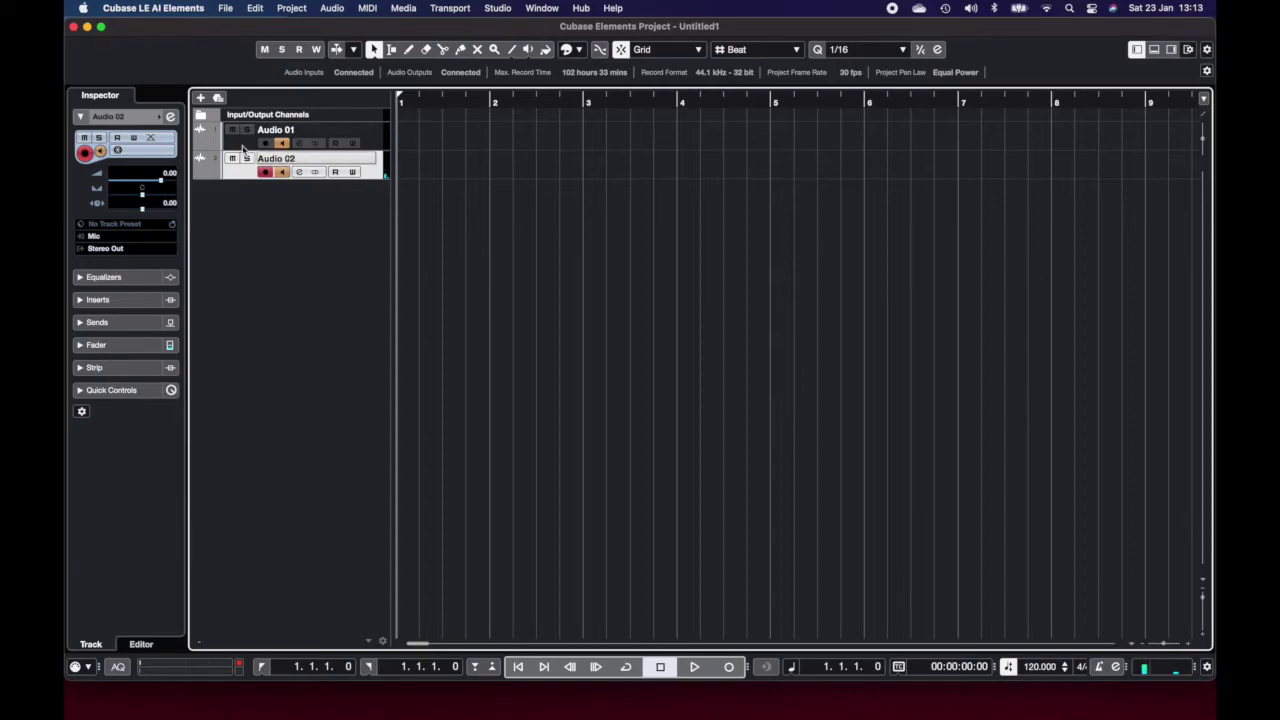
key(Return)
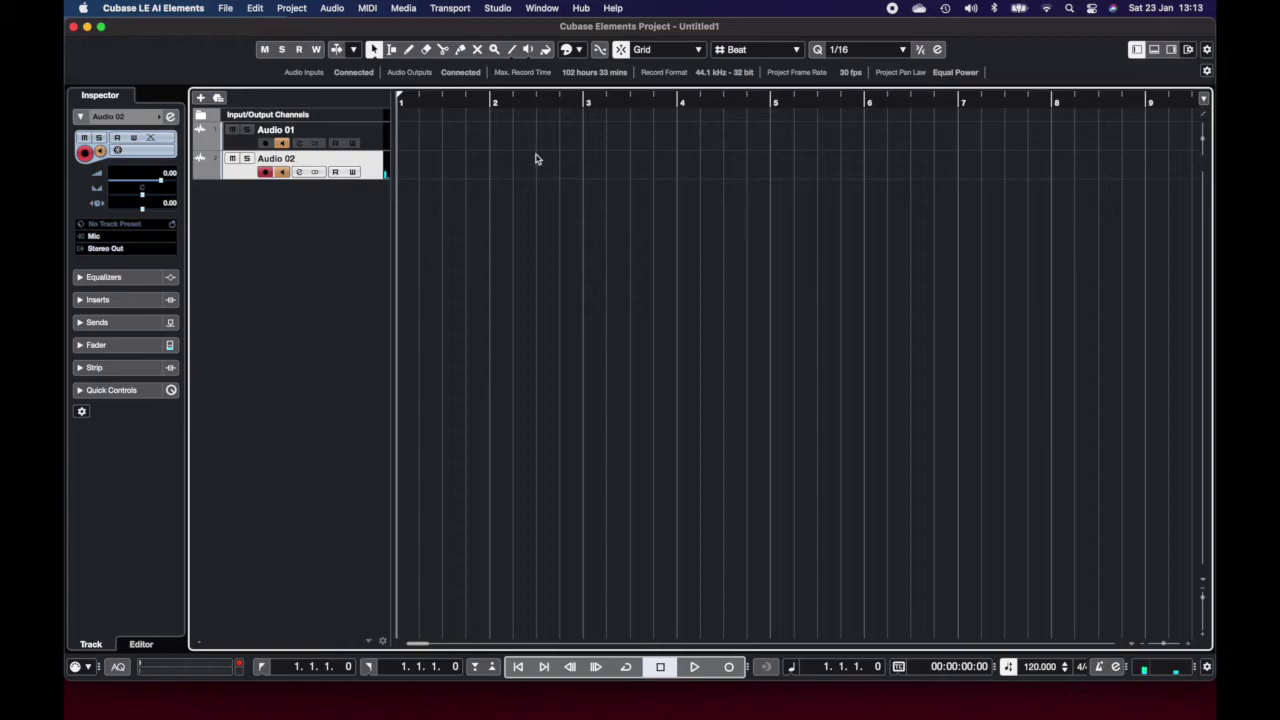
right_click(372, 178)
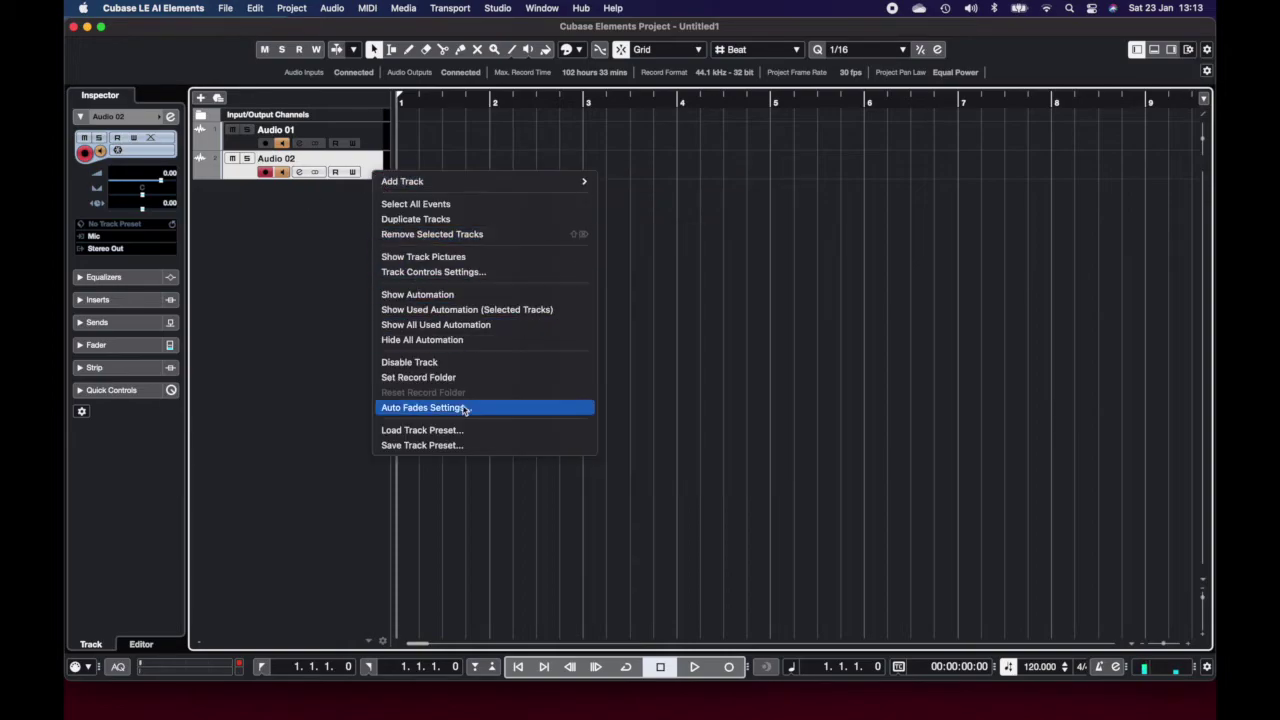
click(449, 234)
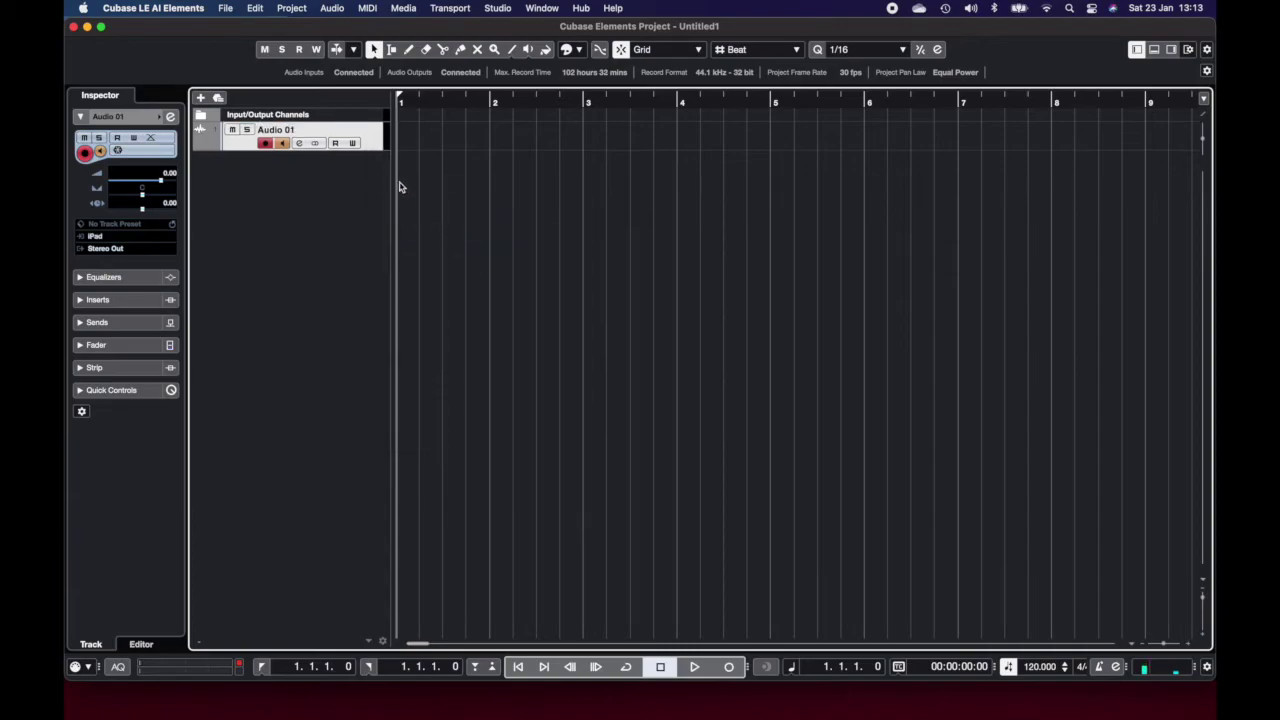
right_click(376, 142)
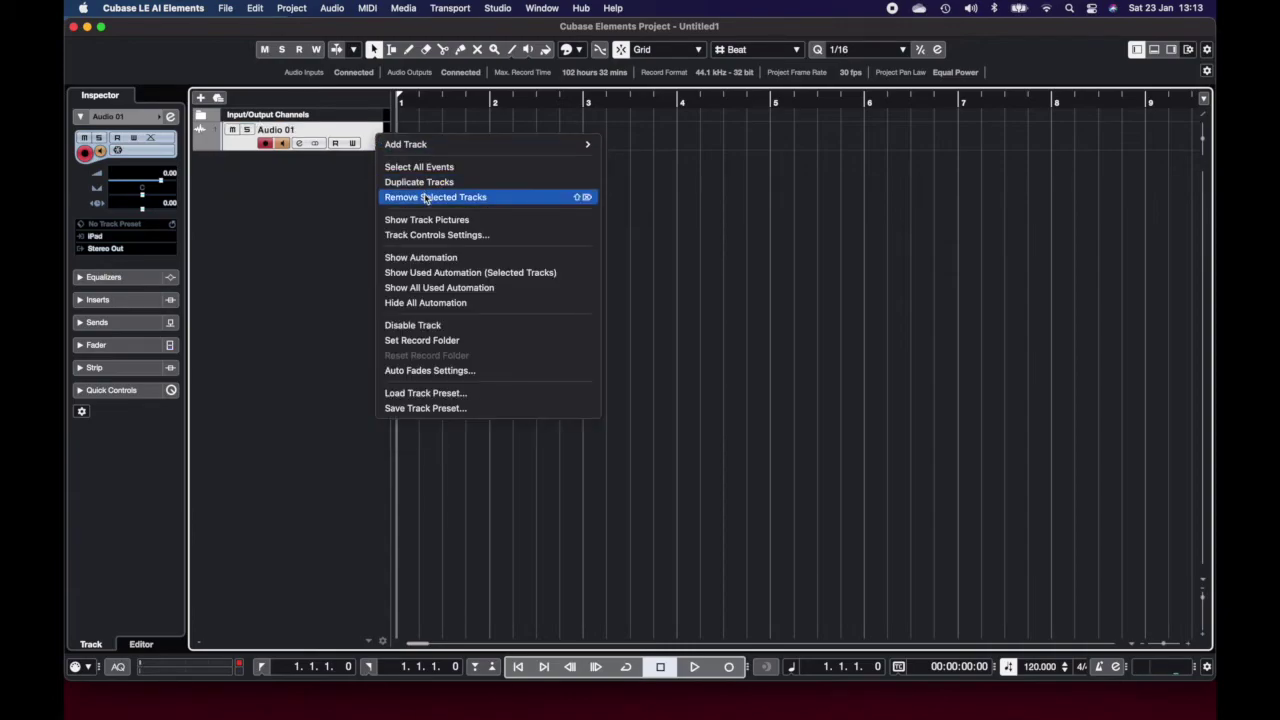
click(425, 197)
- Save the project under the new name 'Template' using File > Save As
click(226, 8)
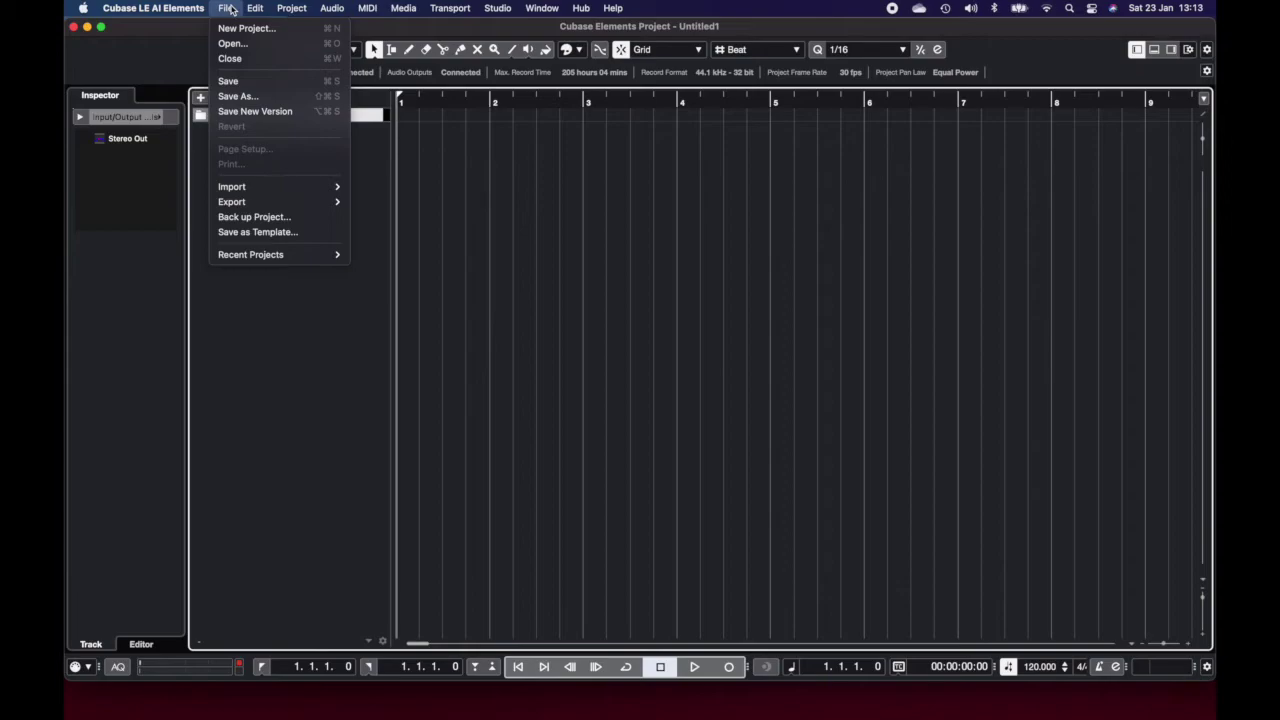
click(236, 96)
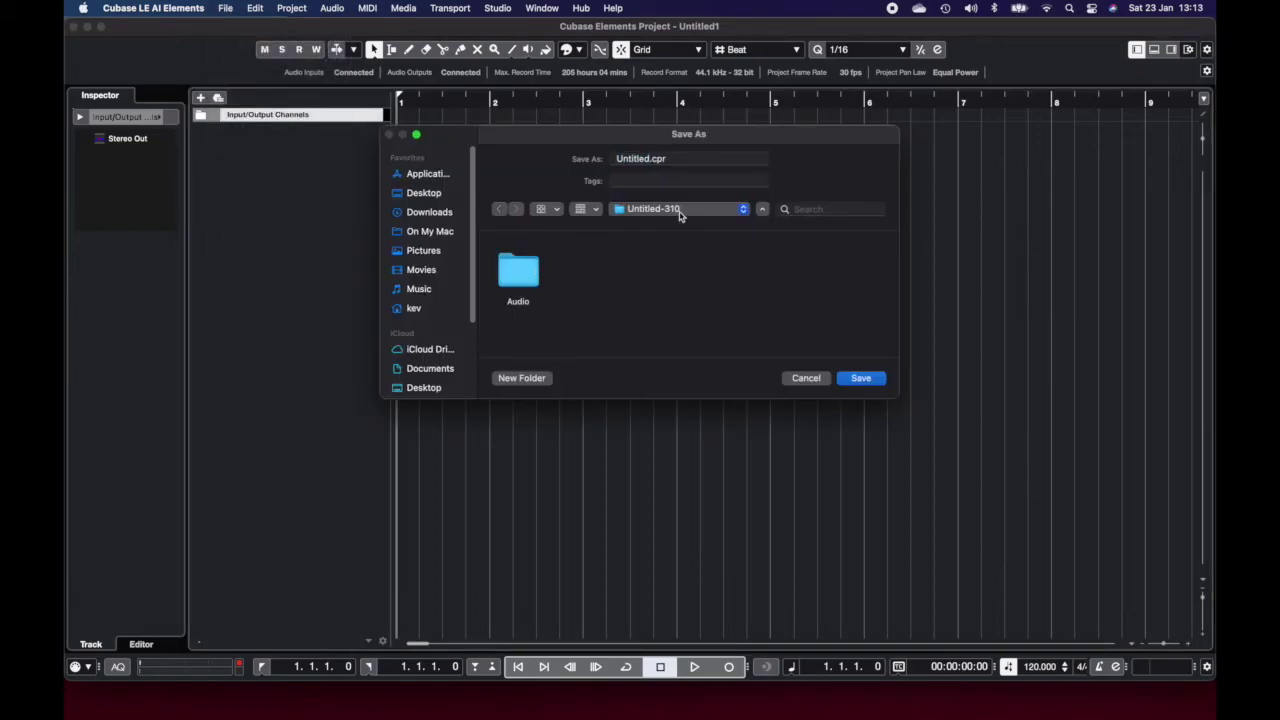
drag(650, 157, 603, 158)
text(Temp)
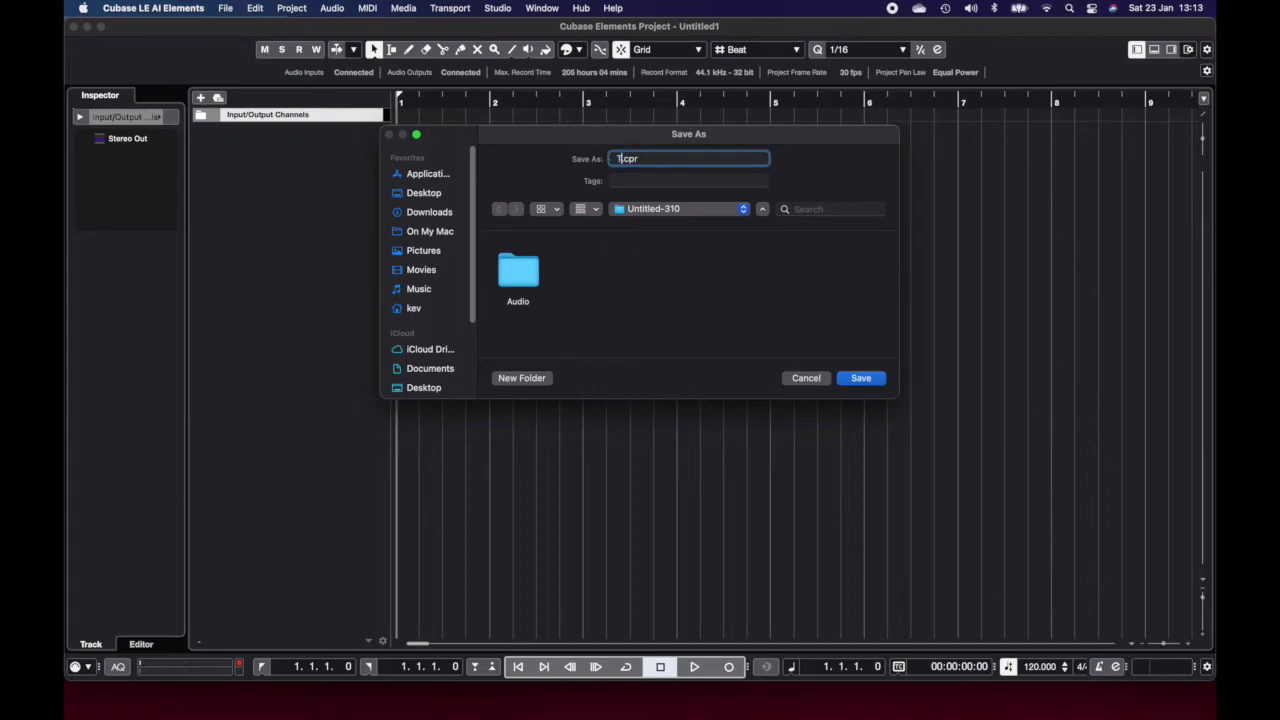
text(late)
click(859, 380)
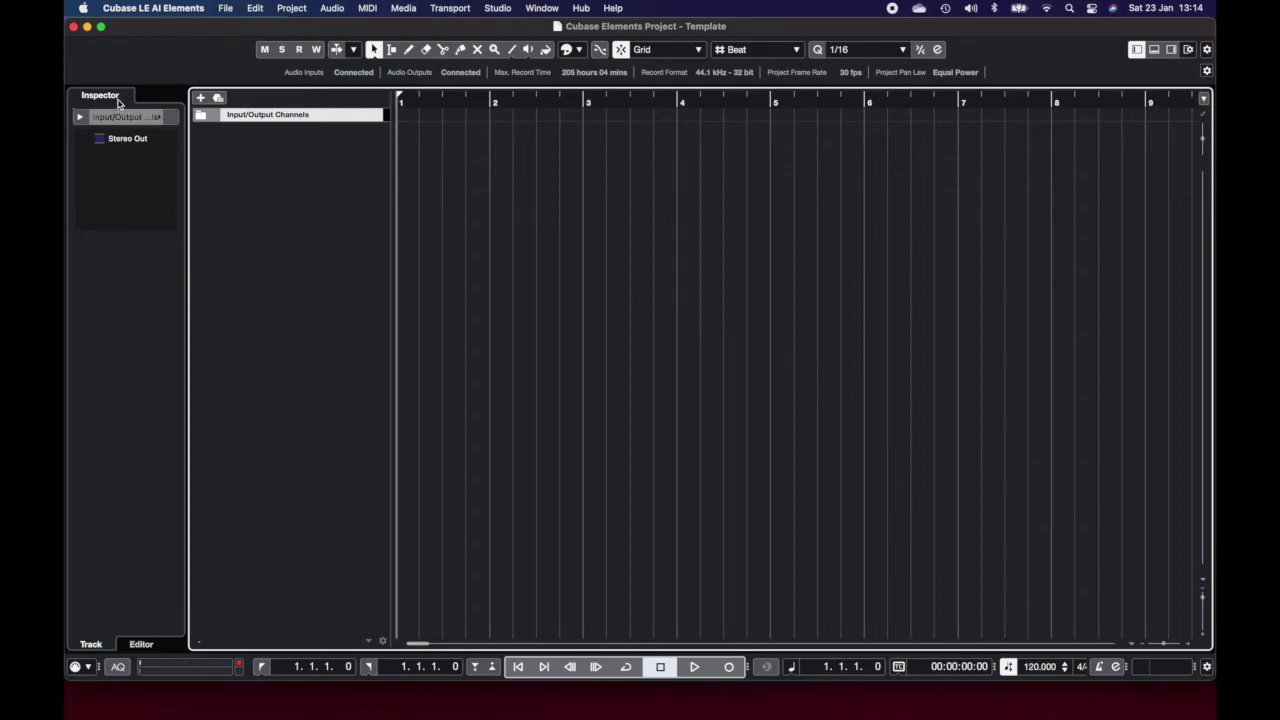
- Close the Template project, quit Cubase, and relaunch it from the Dock
click(72, 27)
click(140, 10)
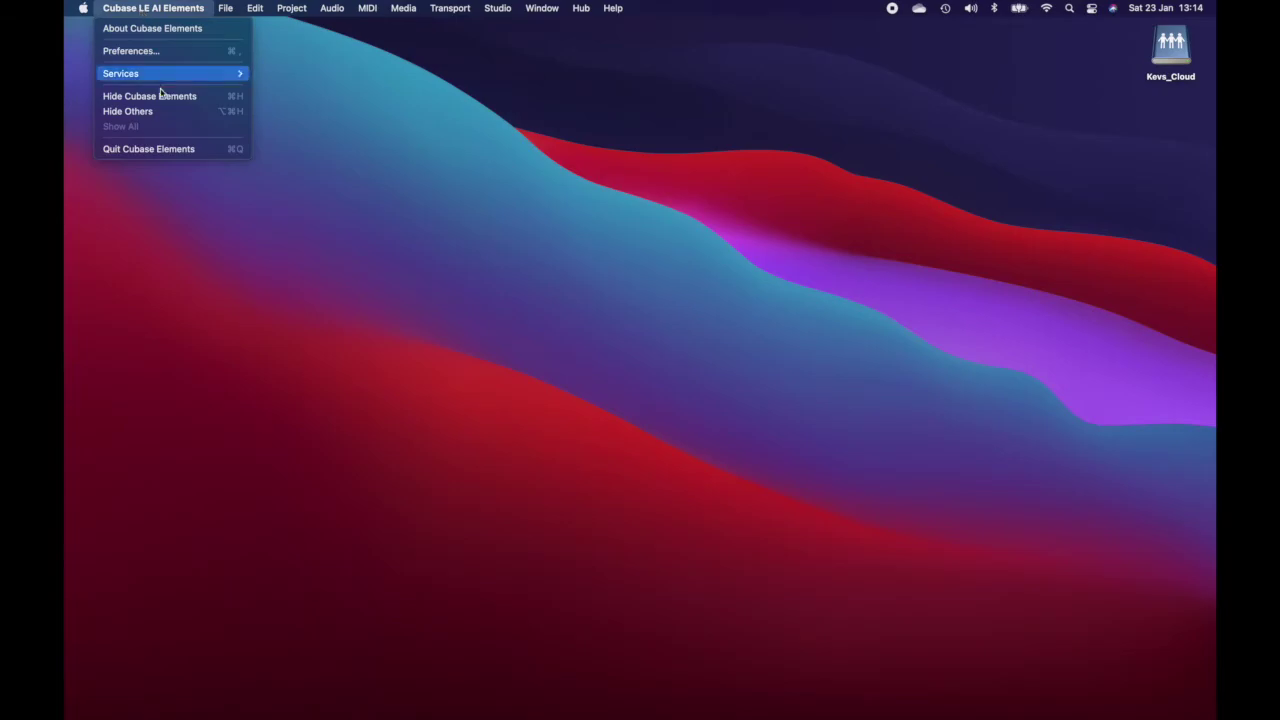
click(170, 149)
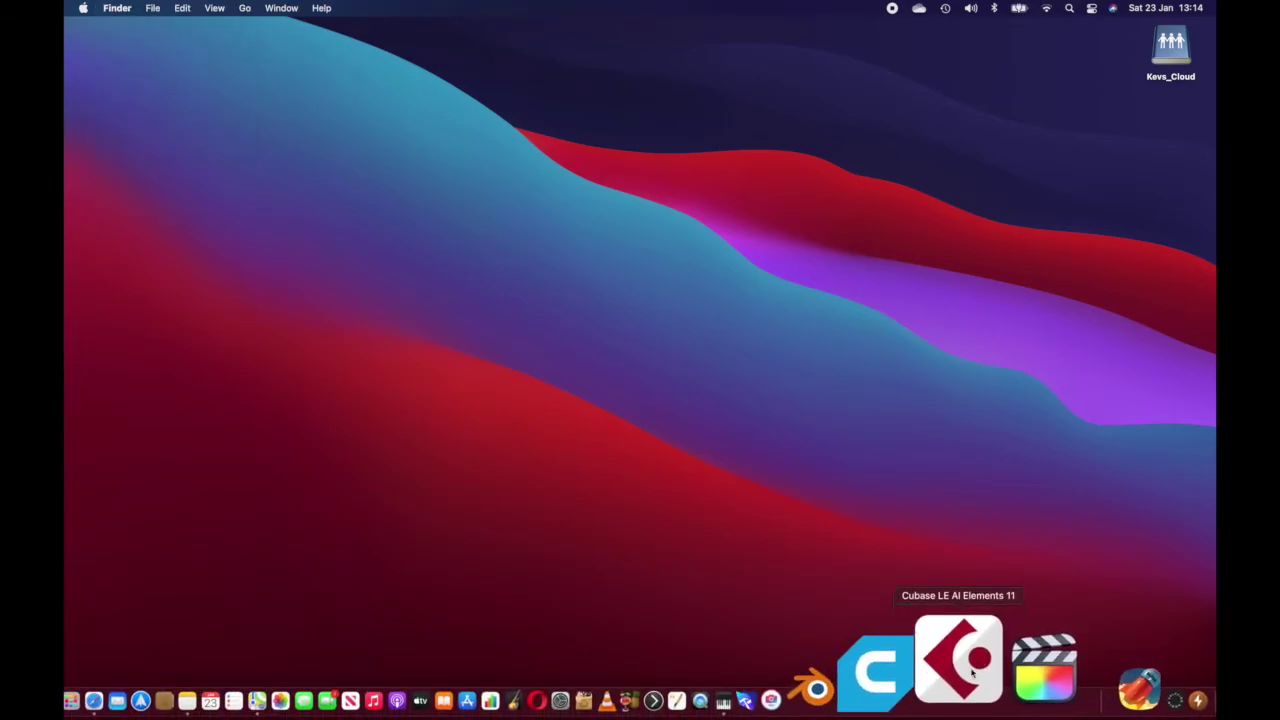
click(970, 675)
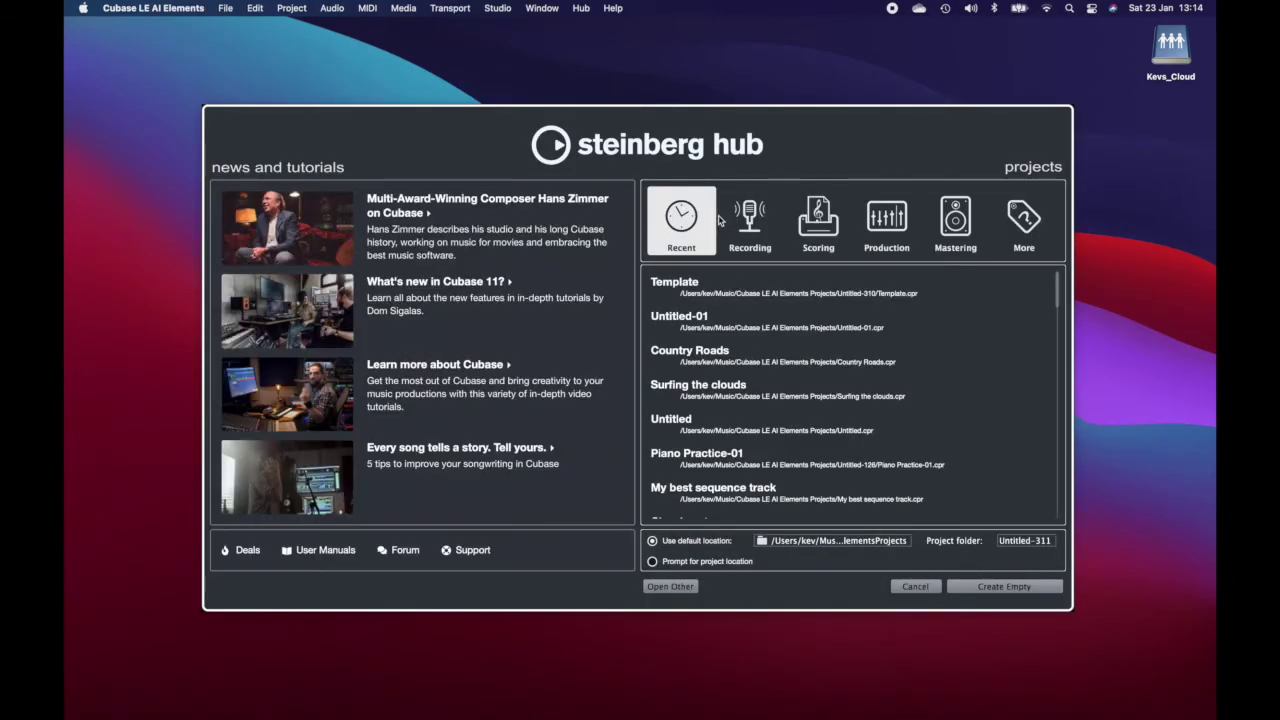
- Create an empty project and load the Dreamscape input preset in Audio Connections
click(1005, 586)
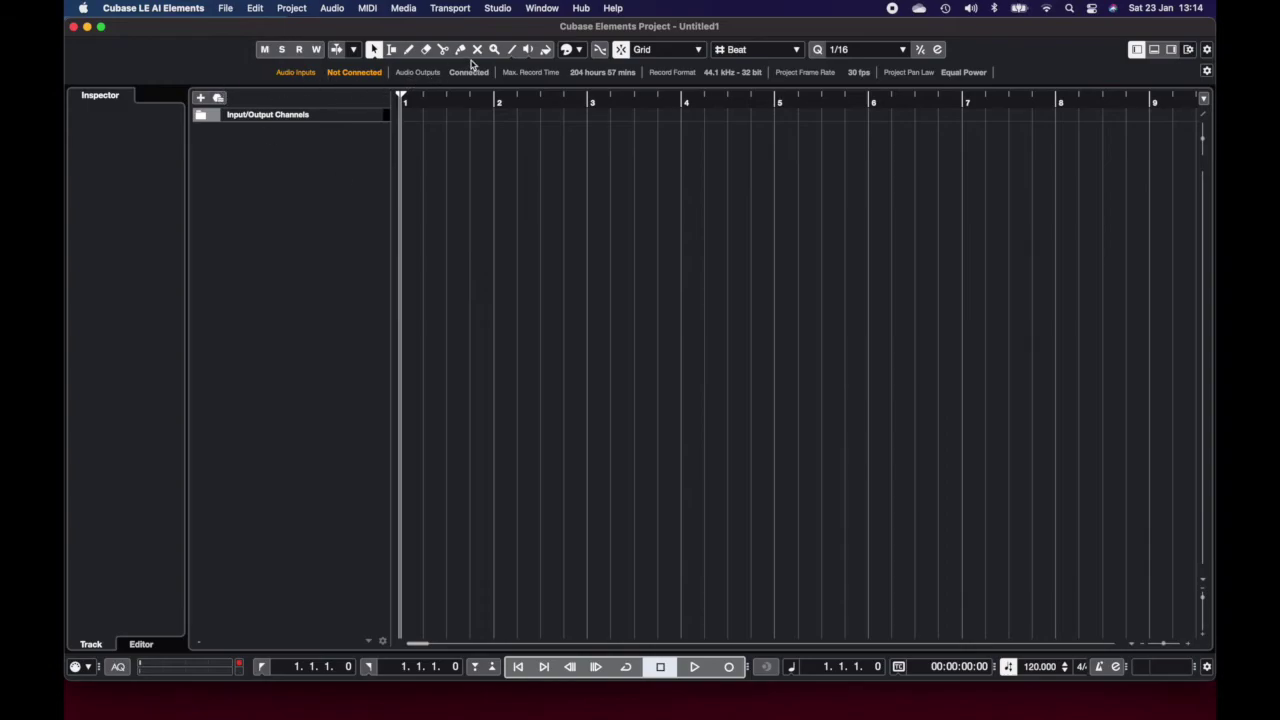
click(498, 8)
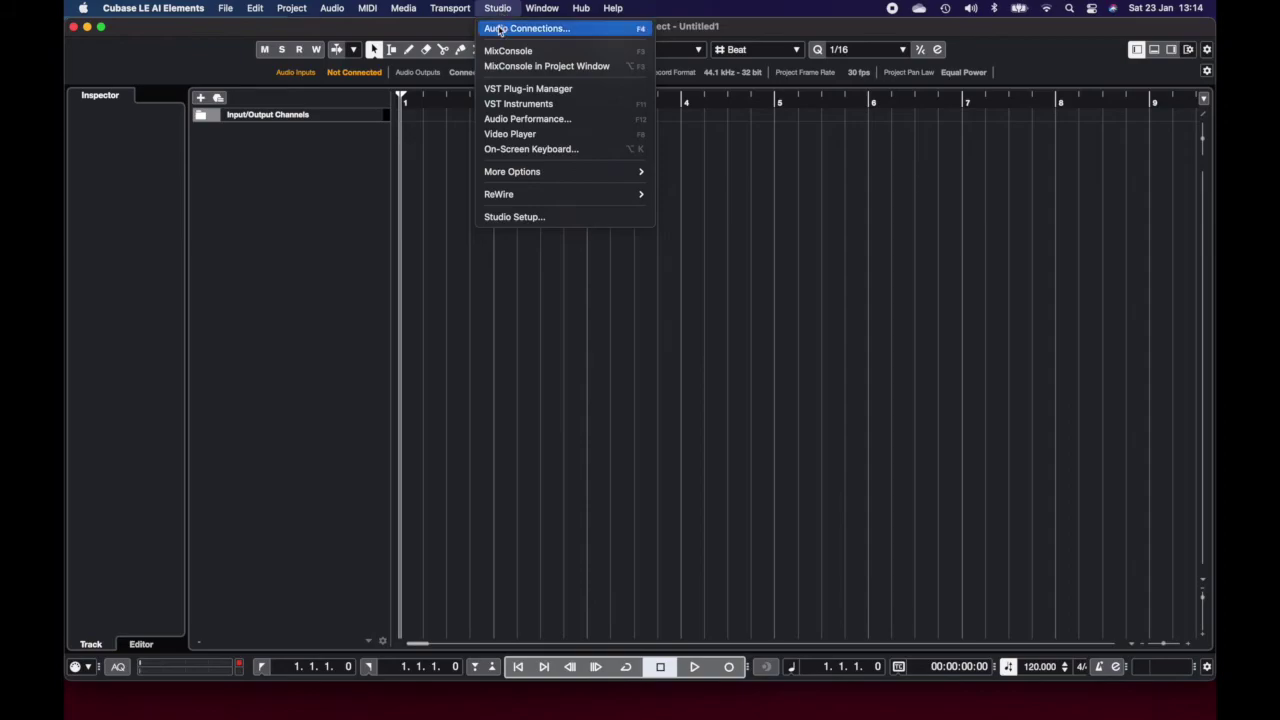
click(499, 29)
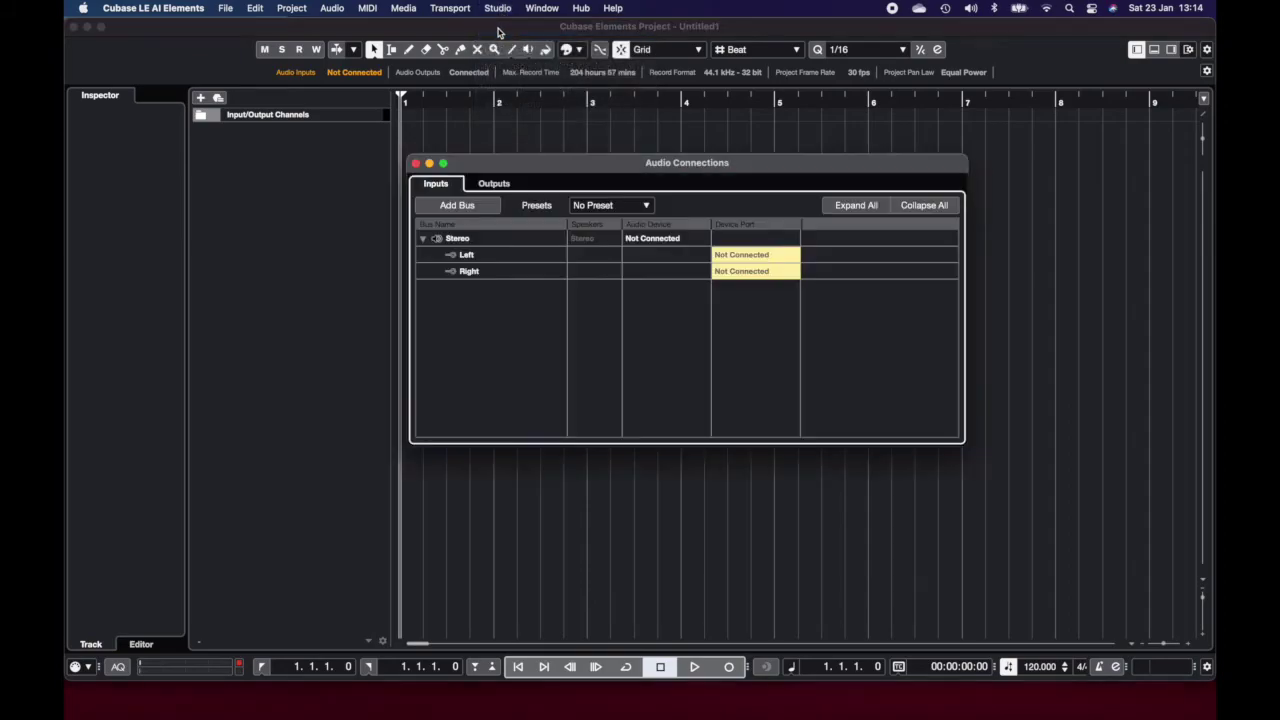
click(616, 204)
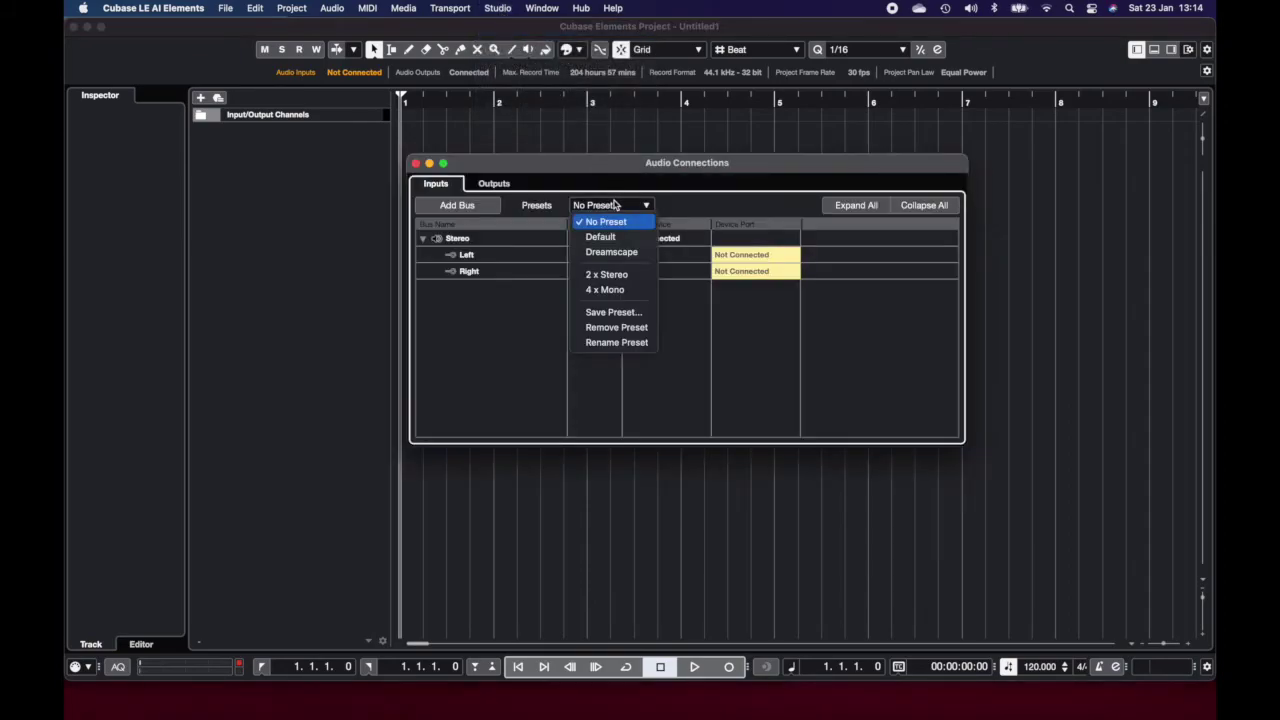
click(622, 256)
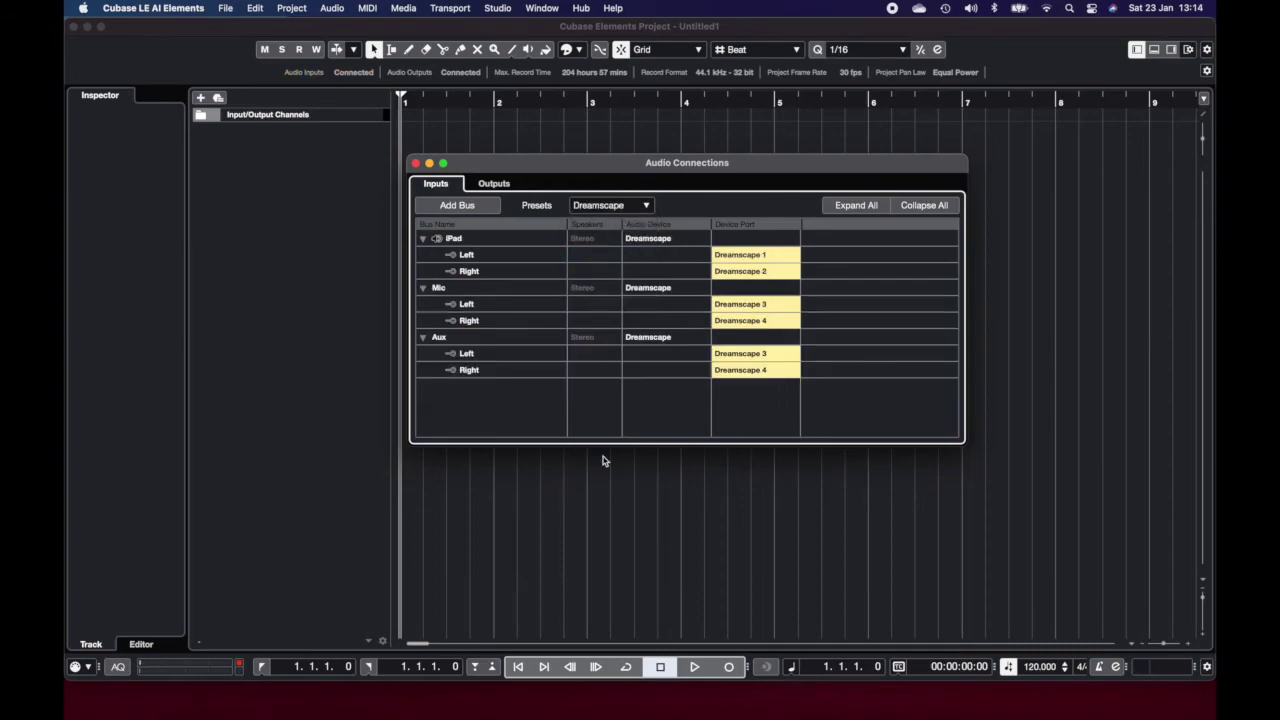
click(416, 163)
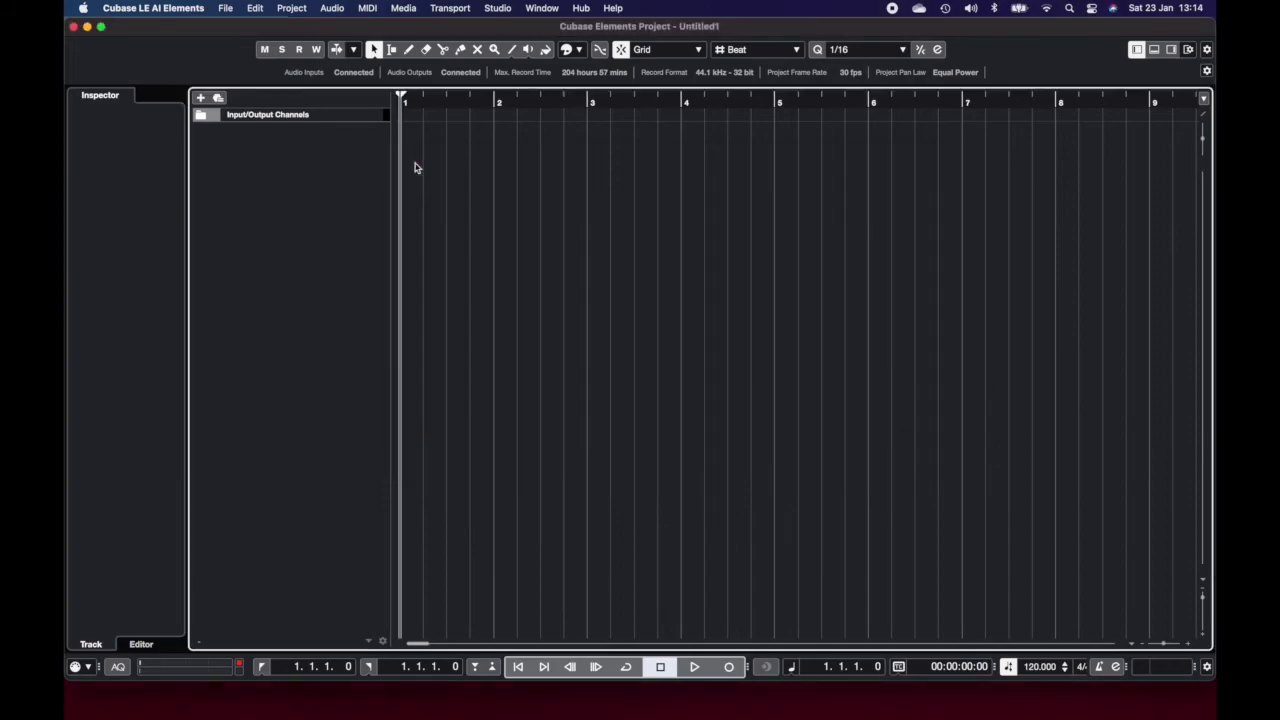
- Close the untitled project without saving, quit Cubase, and relaunch it
click(73, 27)
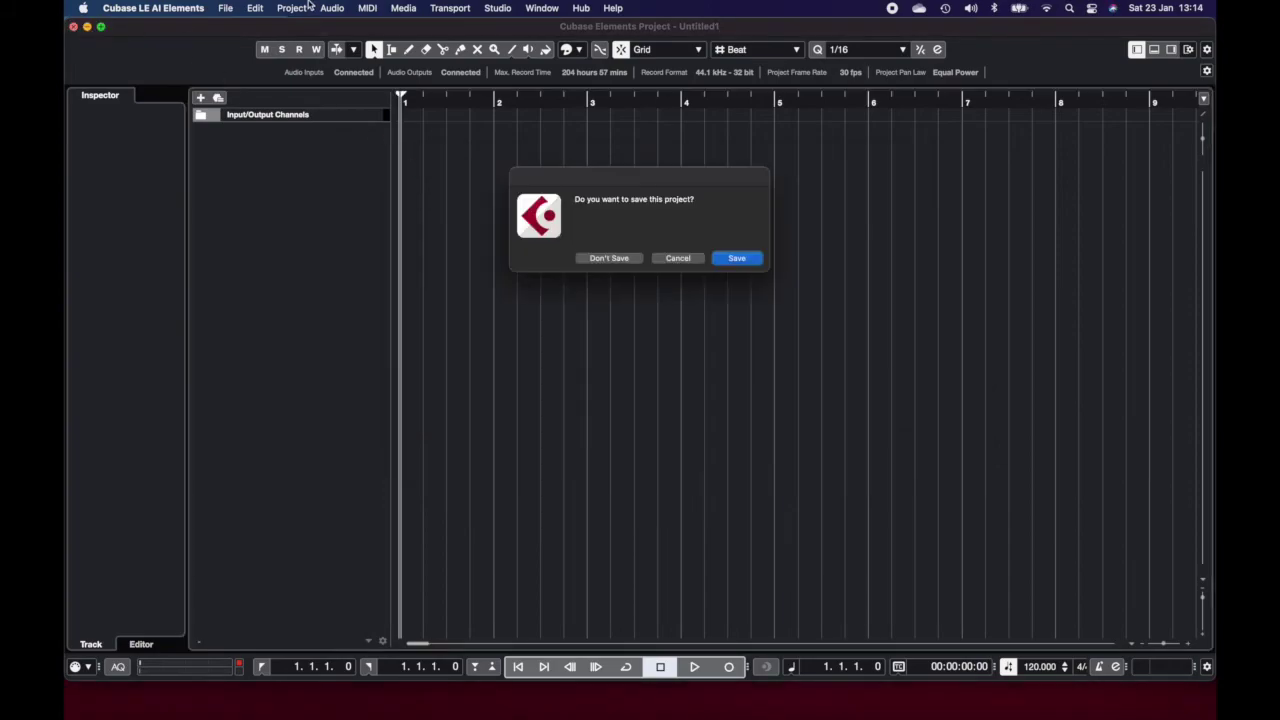
click(609, 258)
click(115, 9)
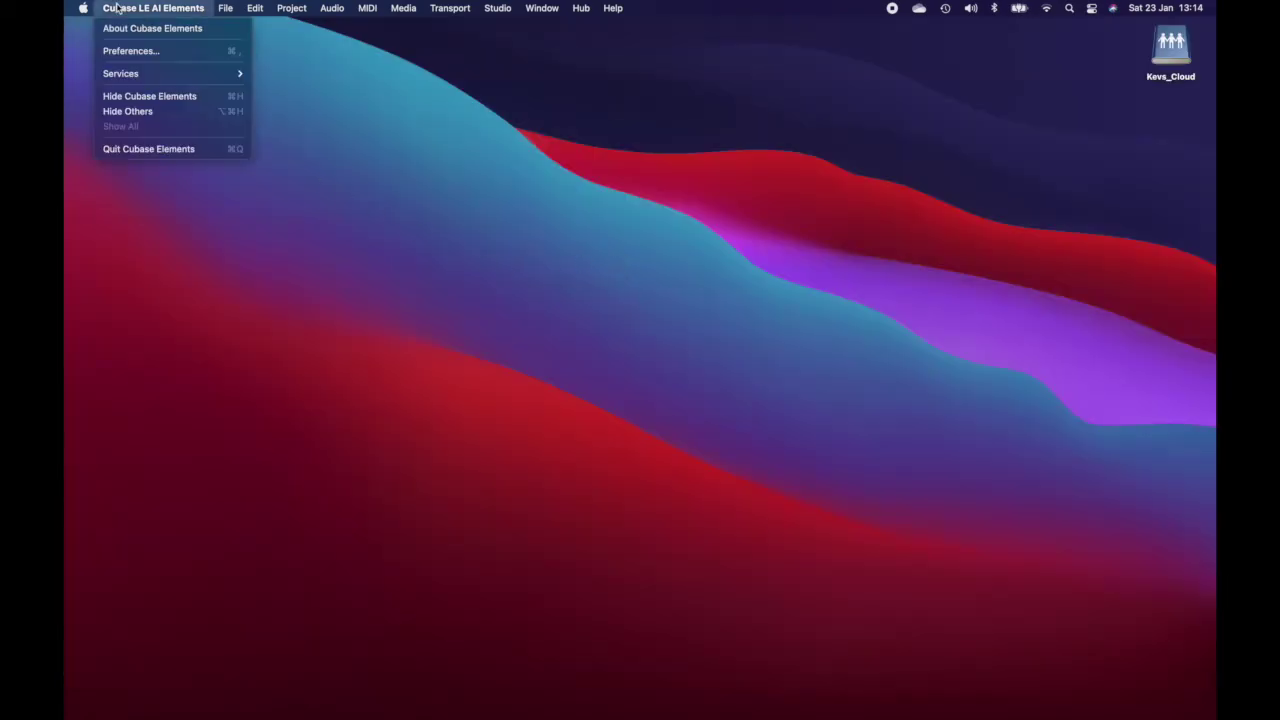
click(166, 152)
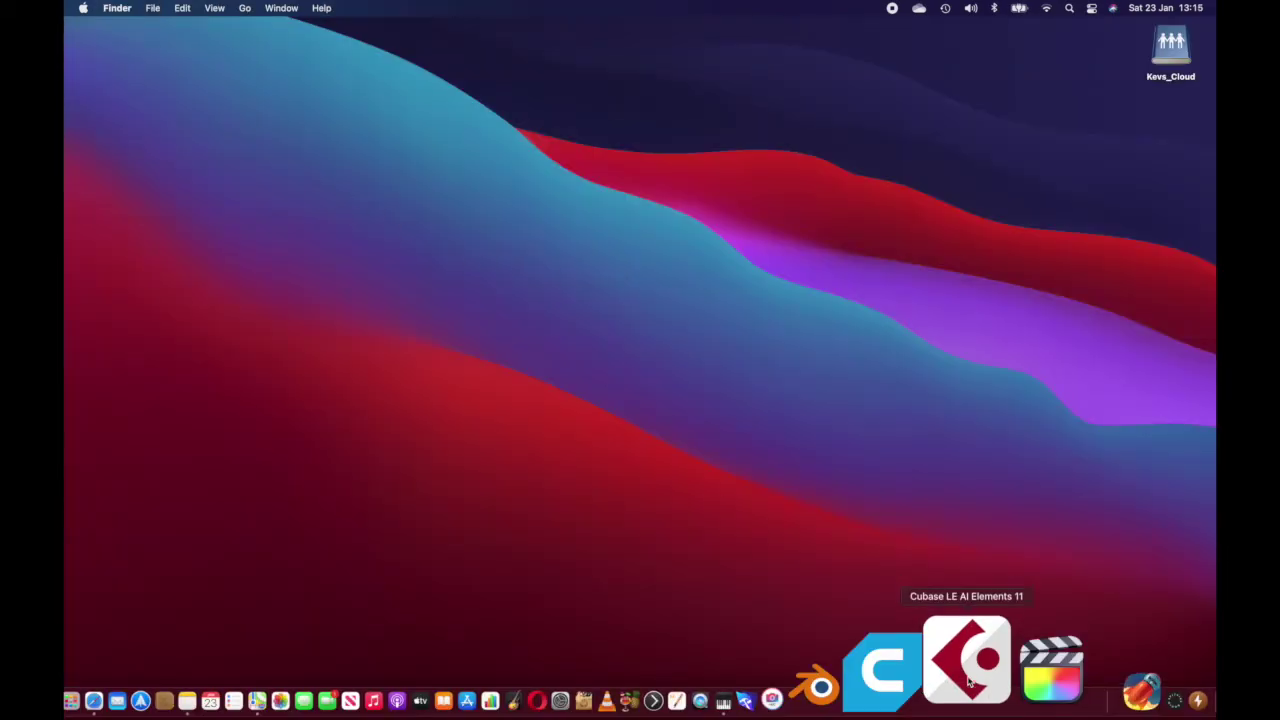
click(968, 680)
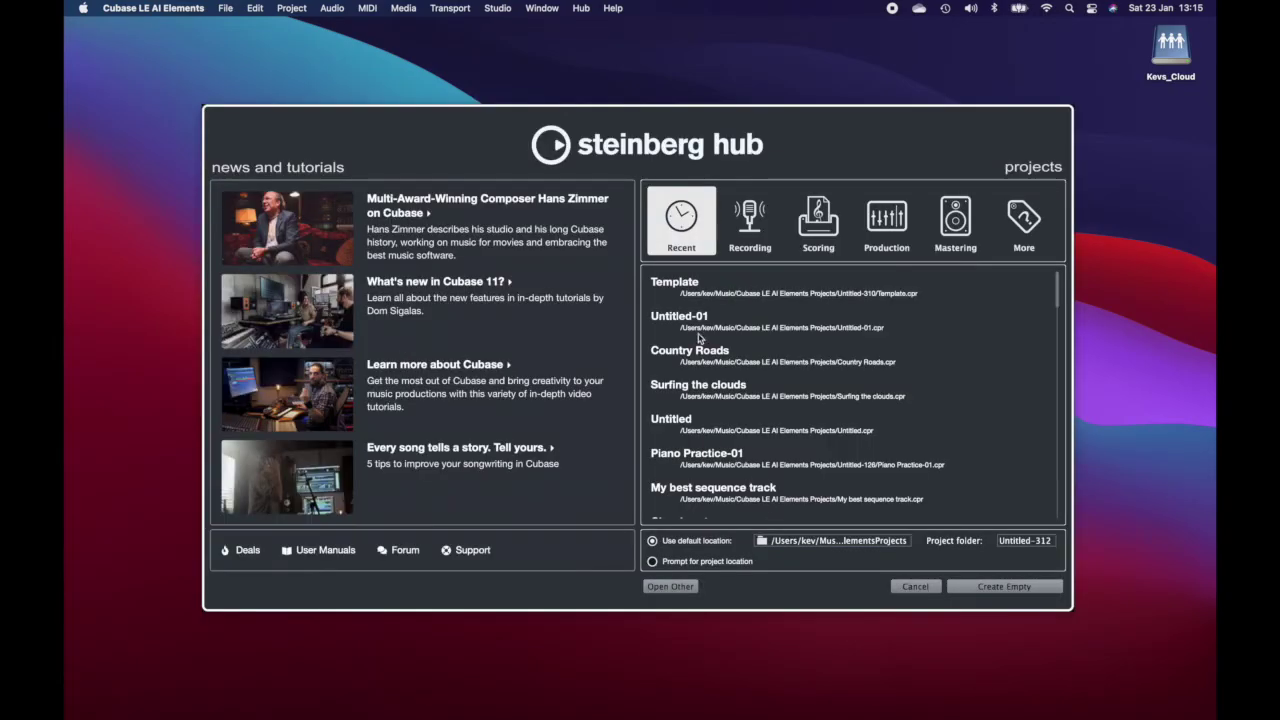
- Open the Template project and check its inputs in Audio Connections
double_click(697, 293)
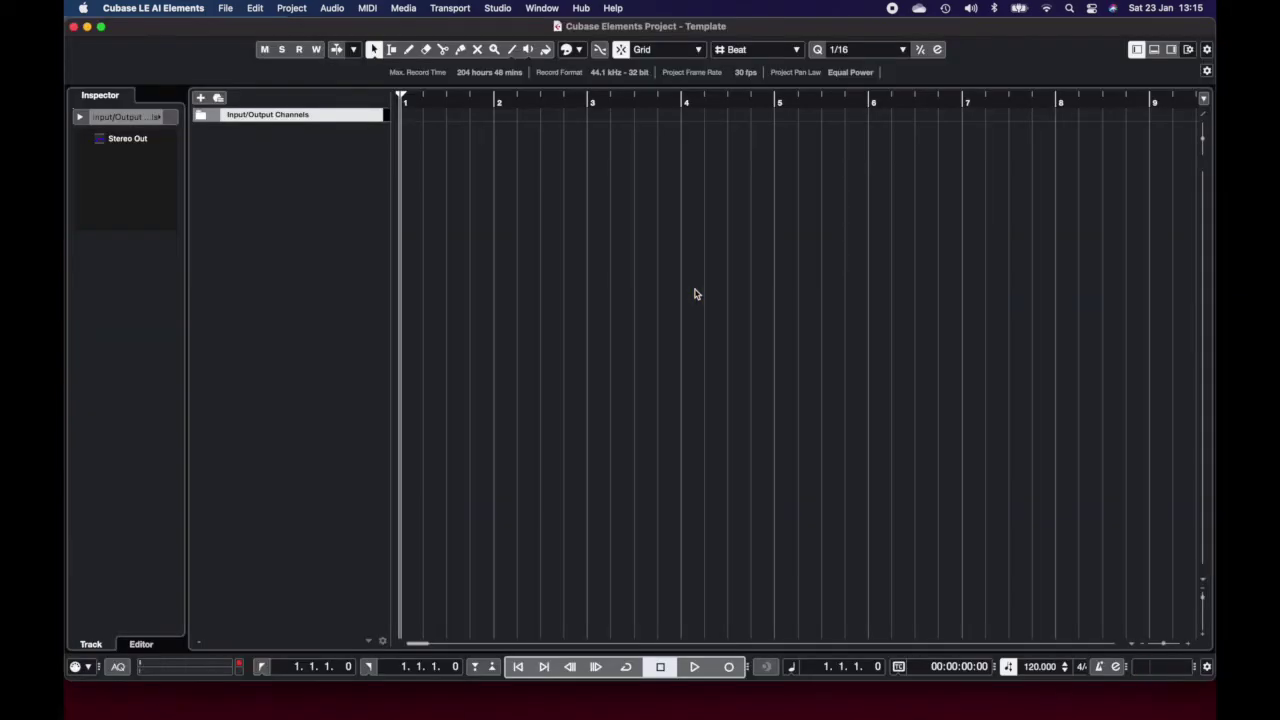
click(498, 9)
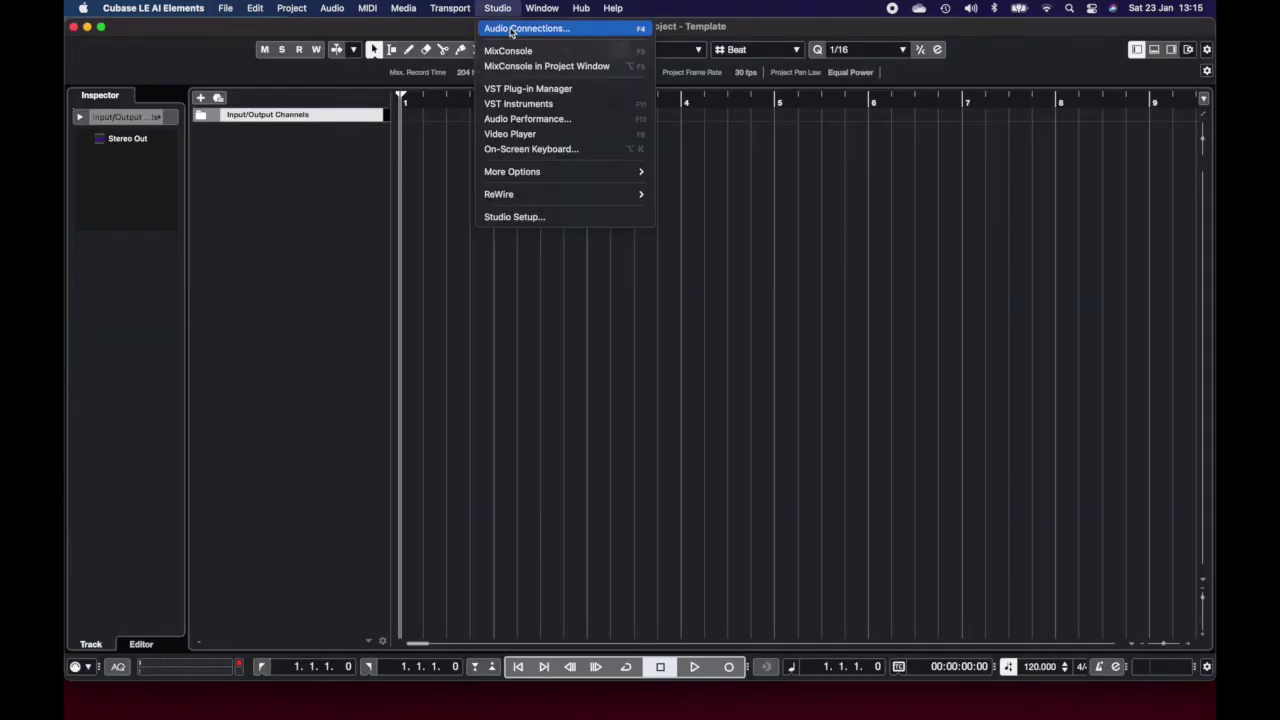
click(511, 29)
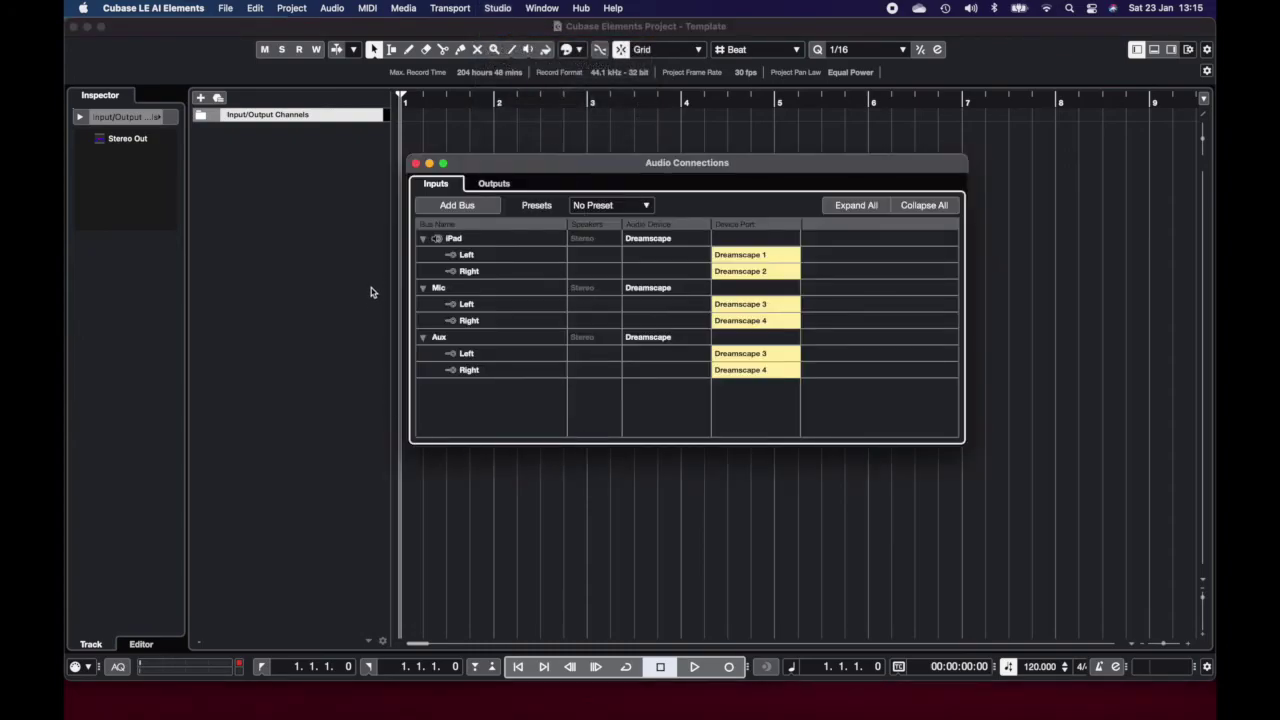
click(416, 163)
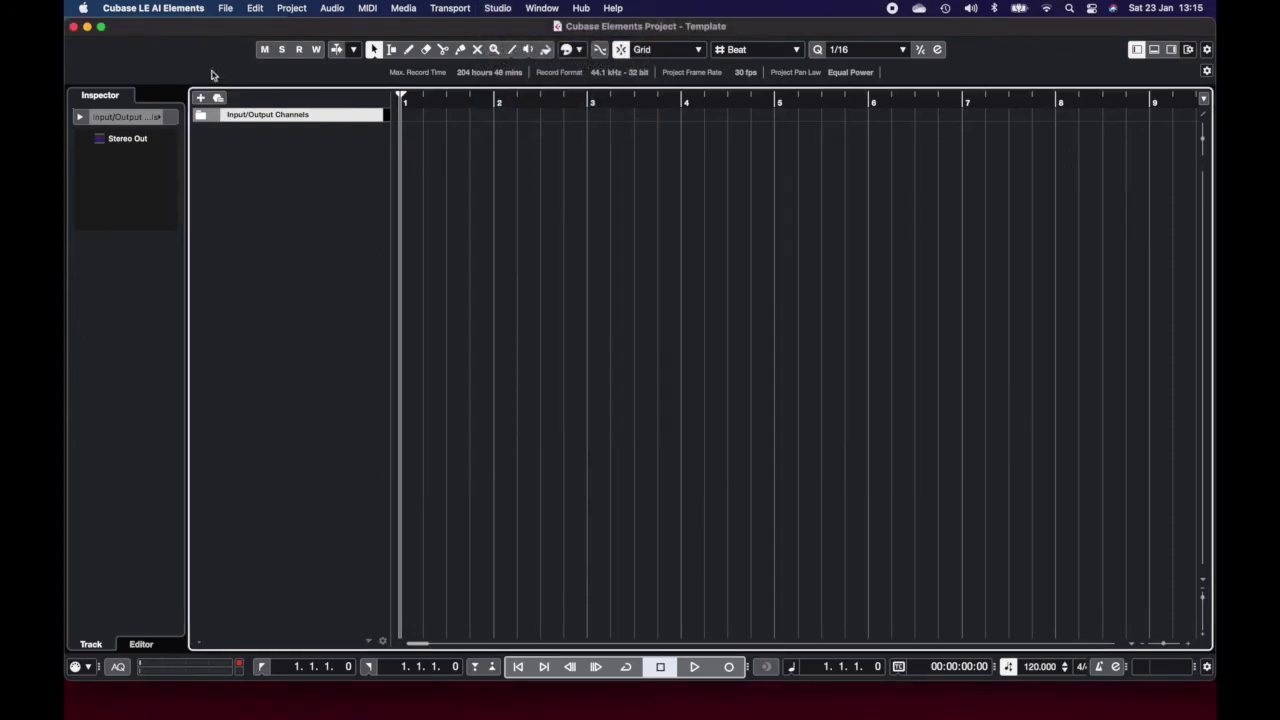
- Close the Template project and quit Cubase
click(73, 27)
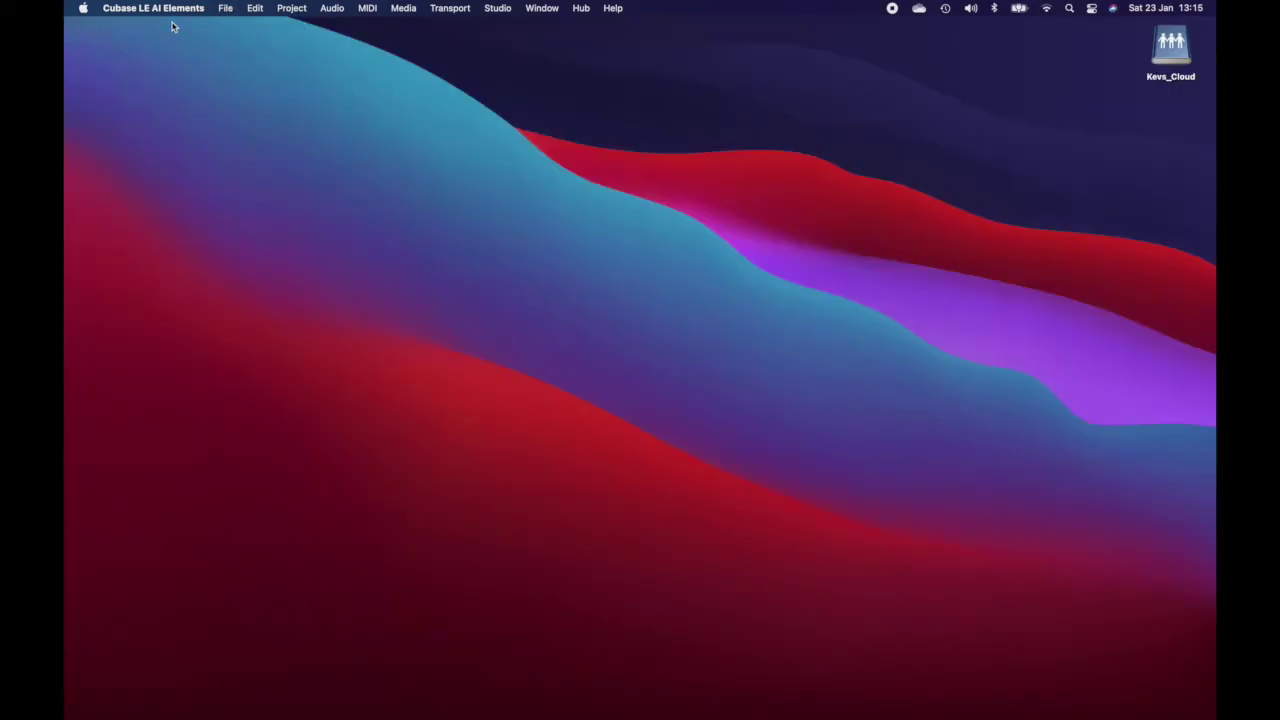
click(169, 12)
click(160, 150)
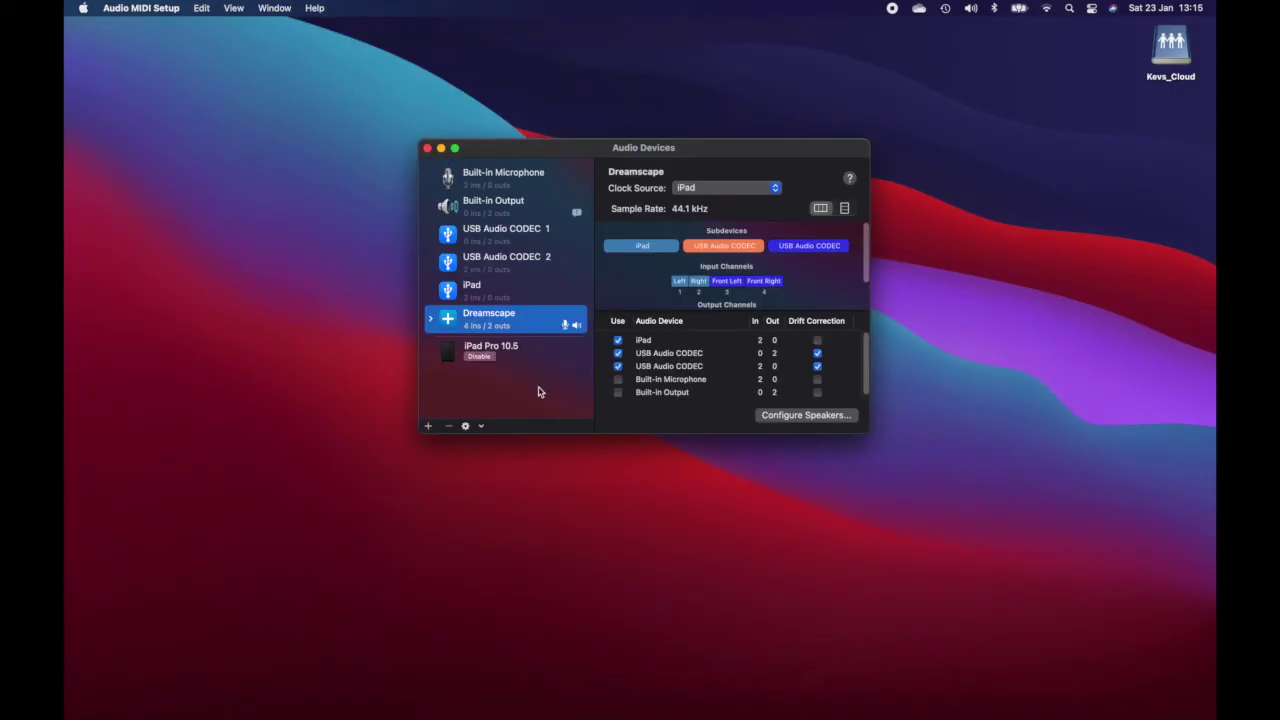
- Disable the iPad Pro in Audio MIDI Setup, then relaunch Cubase
click(480, 357)
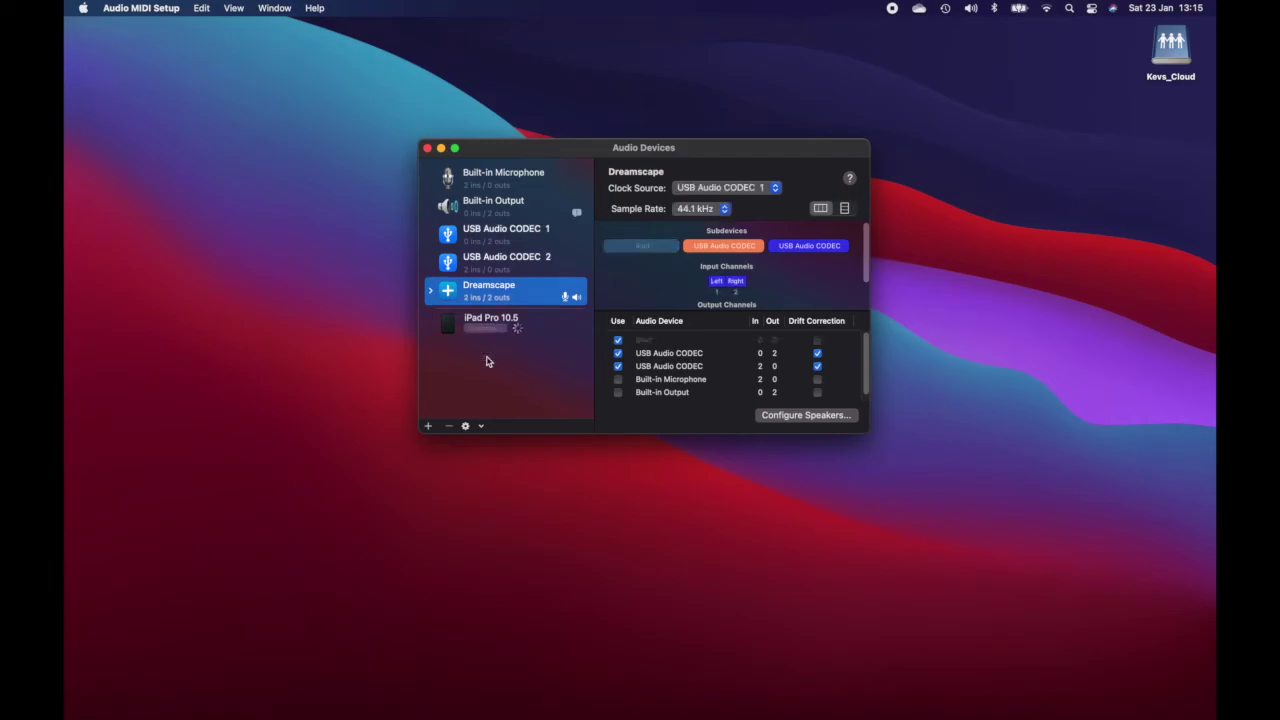
click(427, 148)
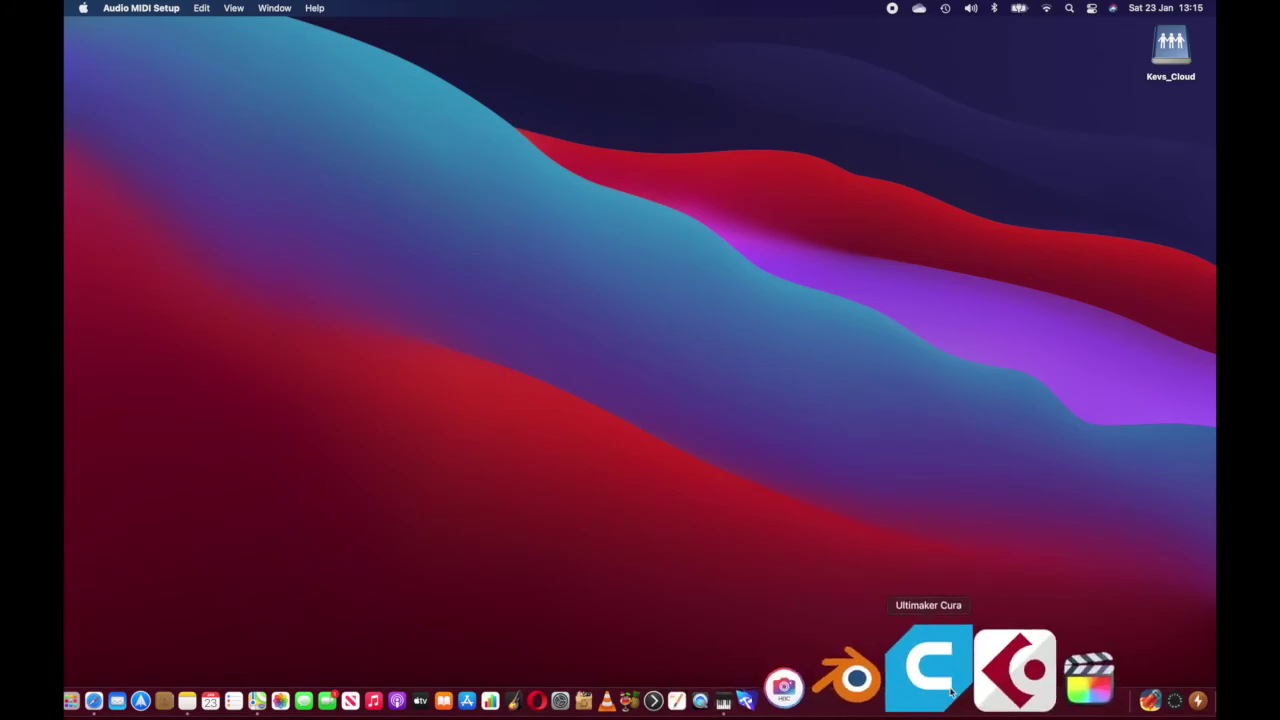
click(966, 686)
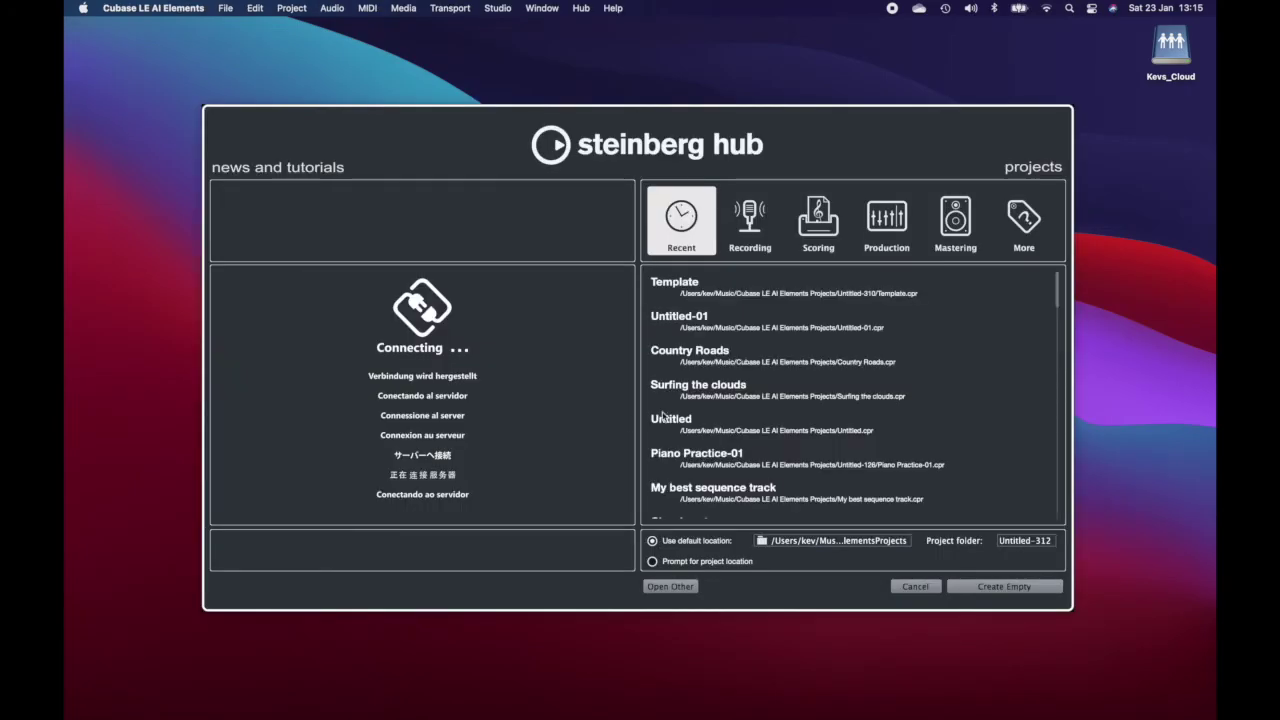
- Open Template from the Hub, accepting the Missing Ports dialog with ports left unmapped
double_click(720, 299)
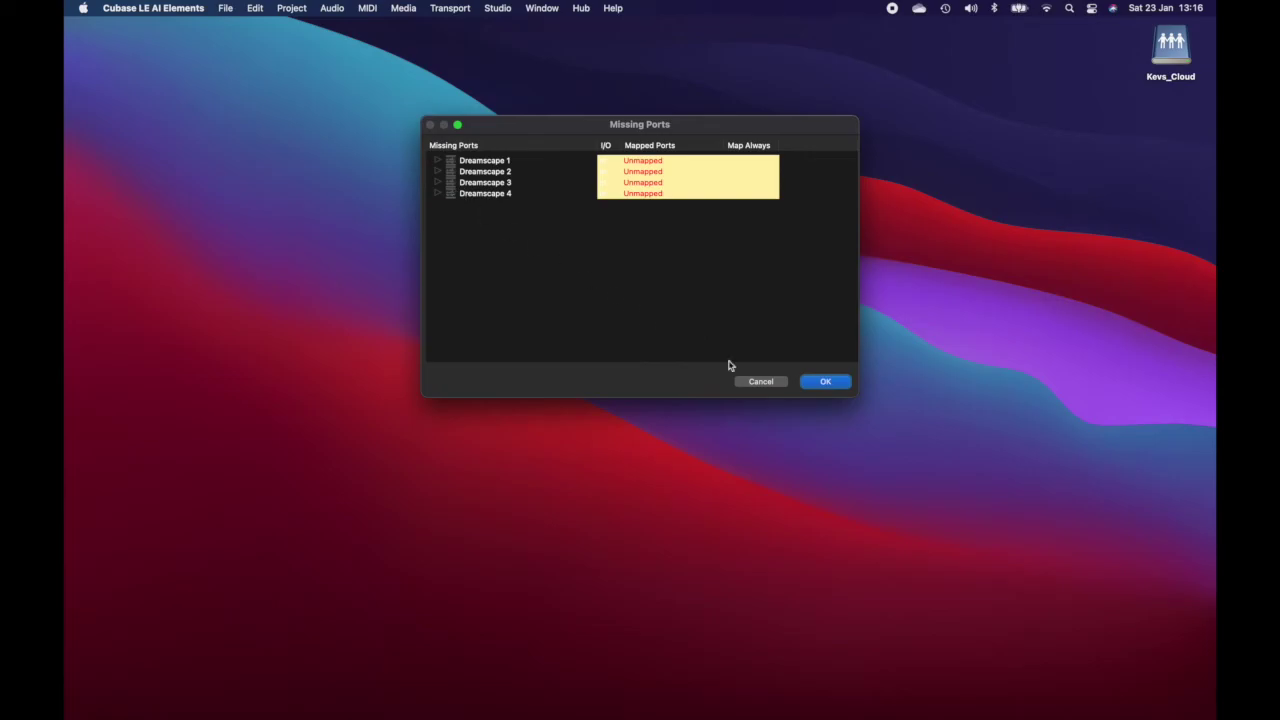
click(825, 383)
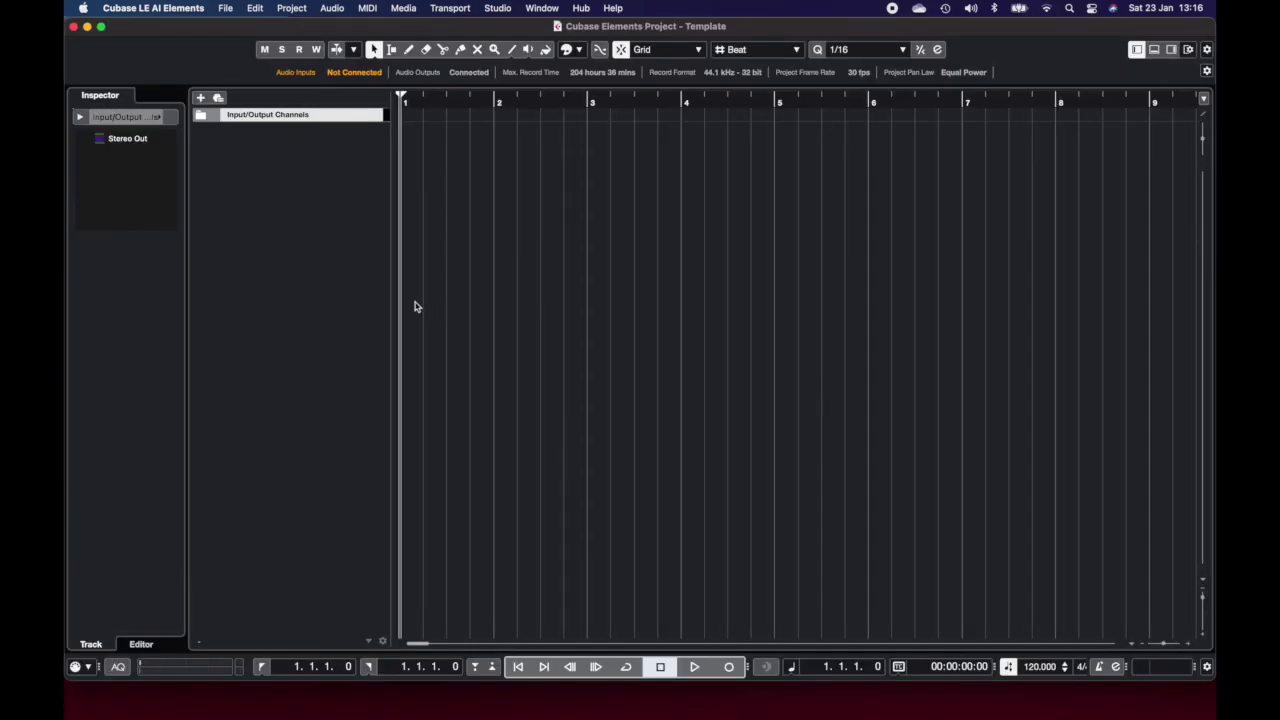
- Close the Template project and quit Cubase
click(73, 27)
click(174, 12)
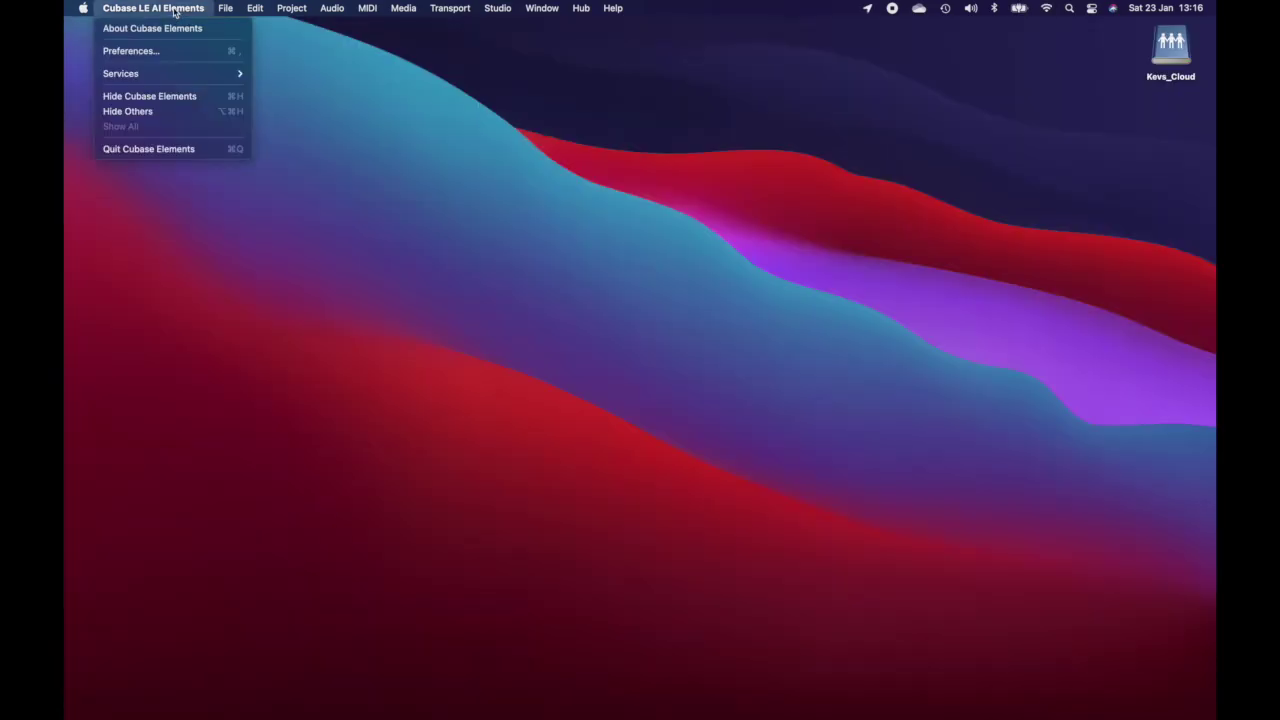
click(169, 148)
- In Audio MIDI Setup, re-enable the iPad Pro 10.5 and close the Audio Devices window
mouse_move(966, 682)
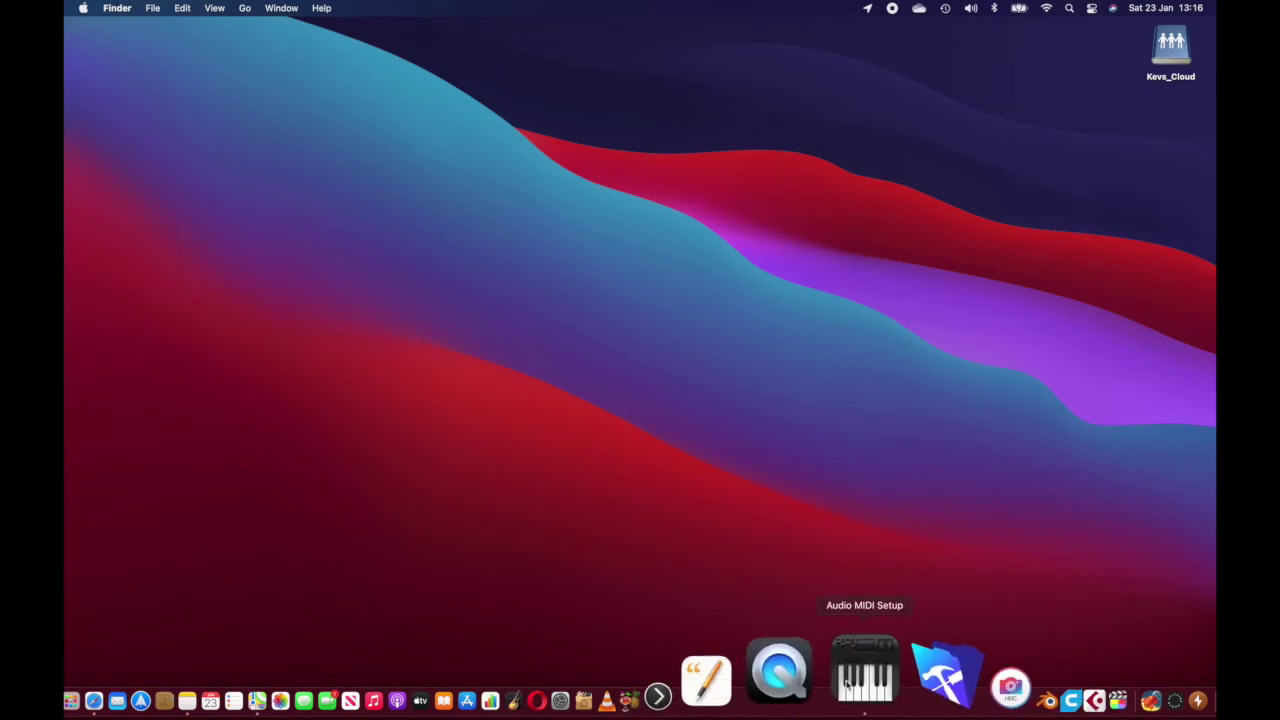
click(850, 681)
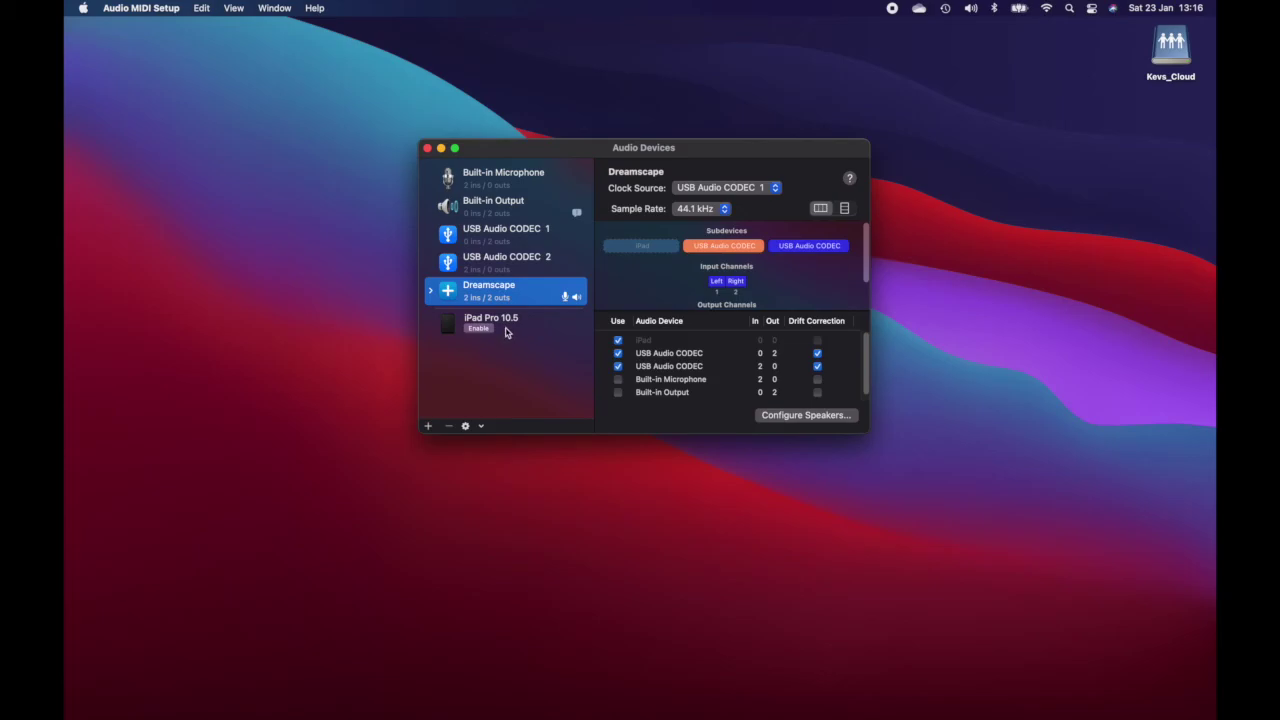
click(479, 328)
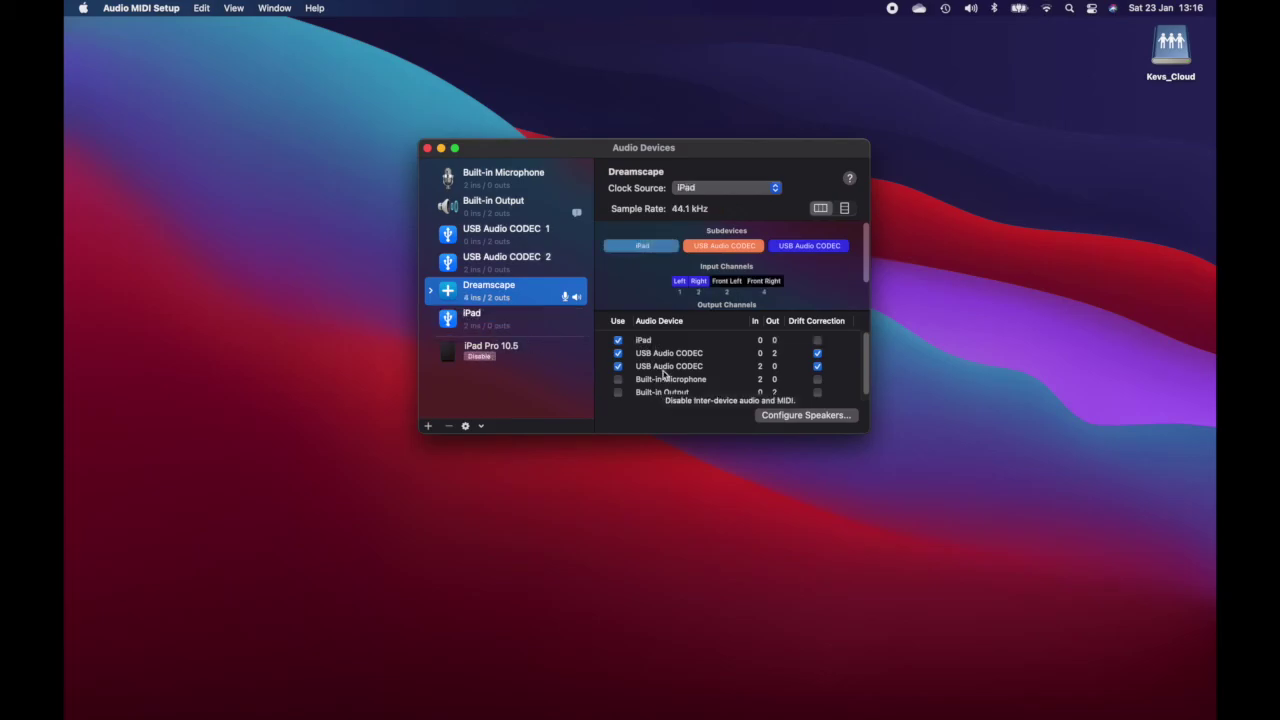
click(427, 149)
- Relaunch Cubase and confirm Dreamscape in the New Audio Drivers Found dialog
mouse_move(962, 716)
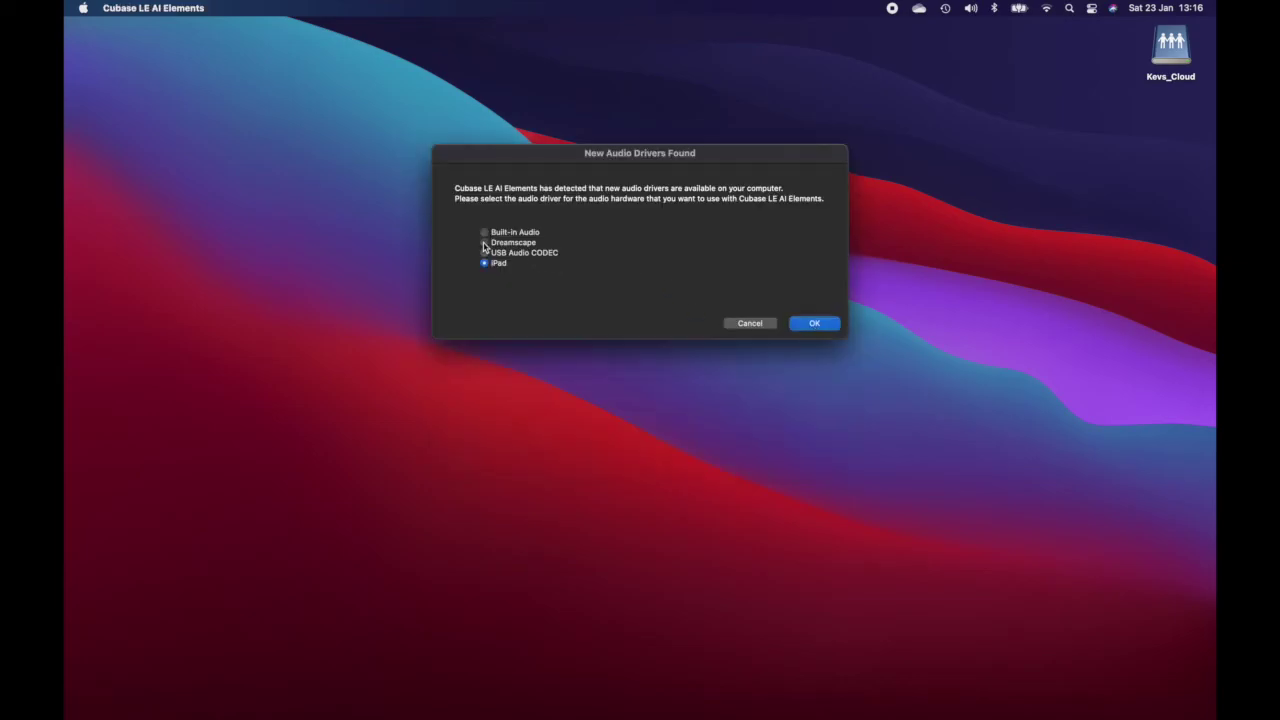
click(485, 244)
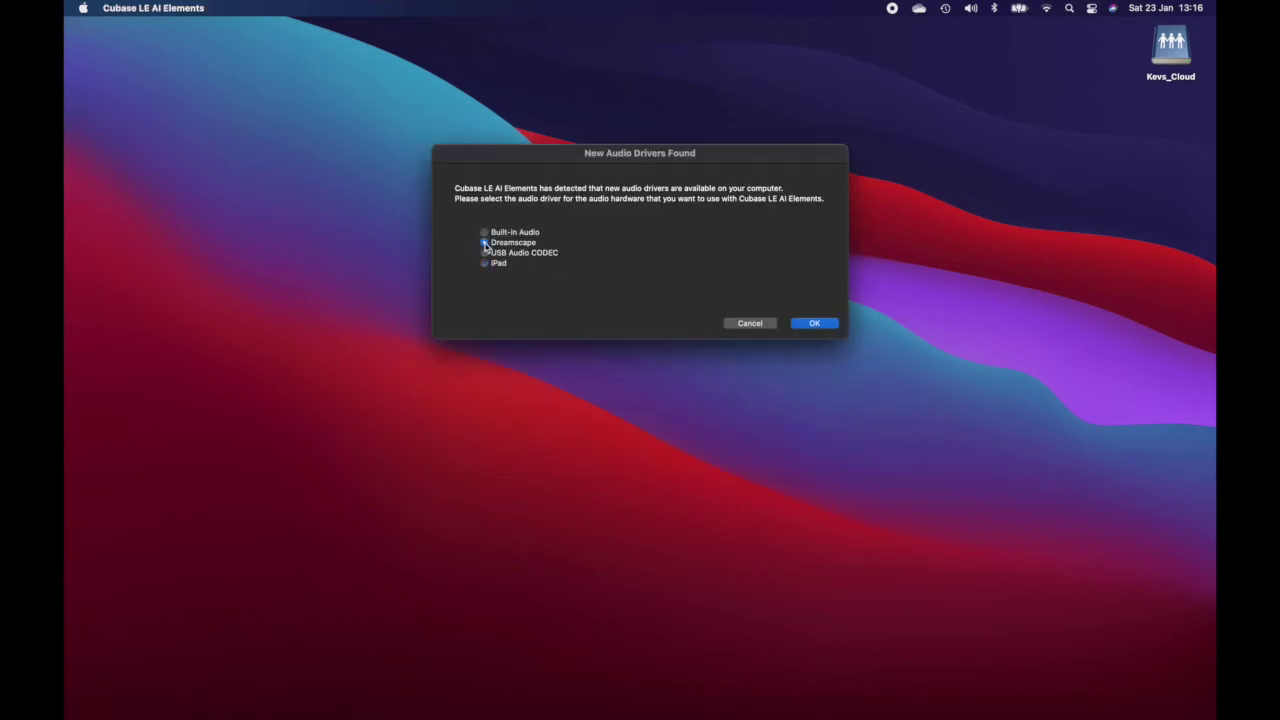
click(815, 324)
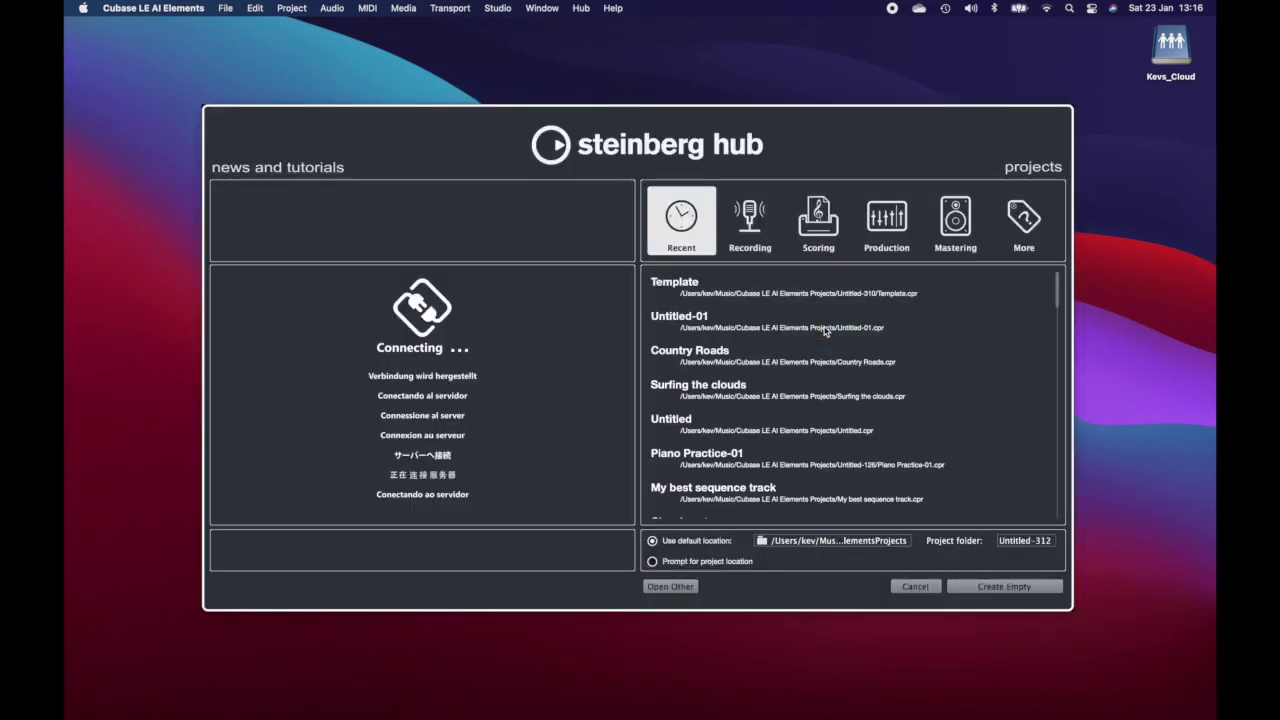
- Reopen Template and verify in Studio > Audio Connections that the iPad, Mic and Aux inputs use Dreamscape ports
double_click(747, 296)
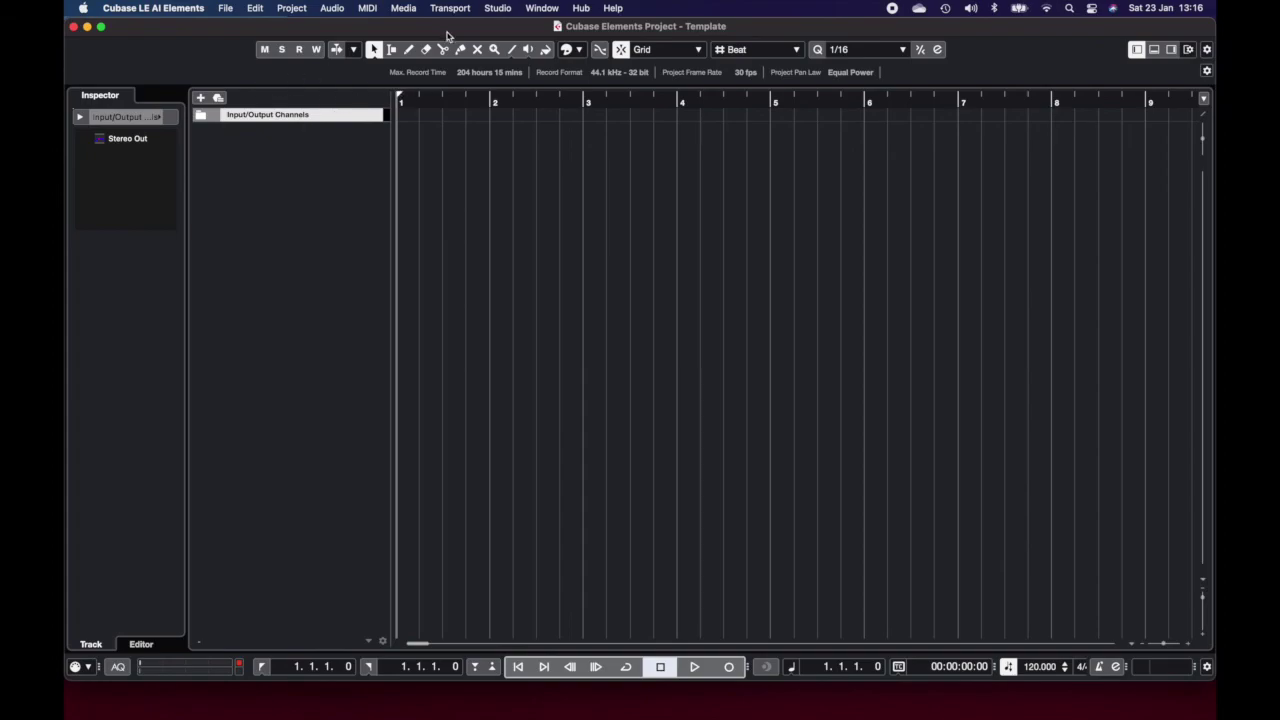
click(497, 8)
click(507, 31)
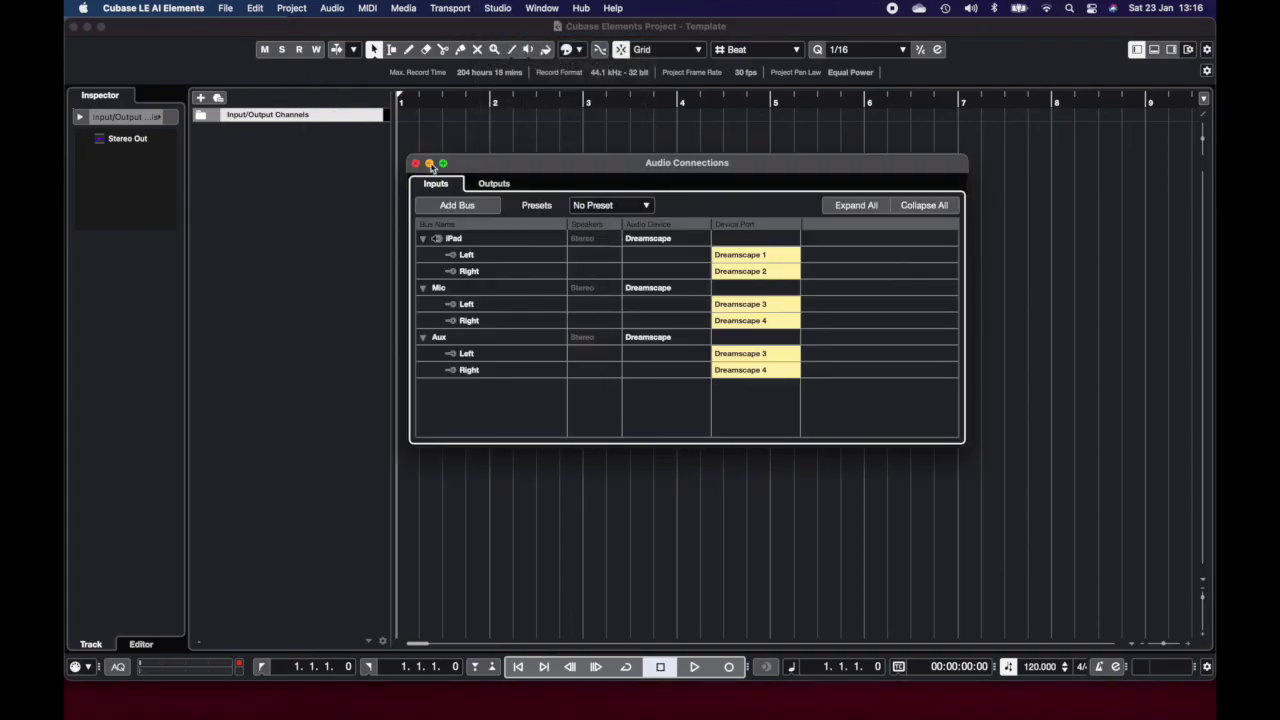
click(415, 163)
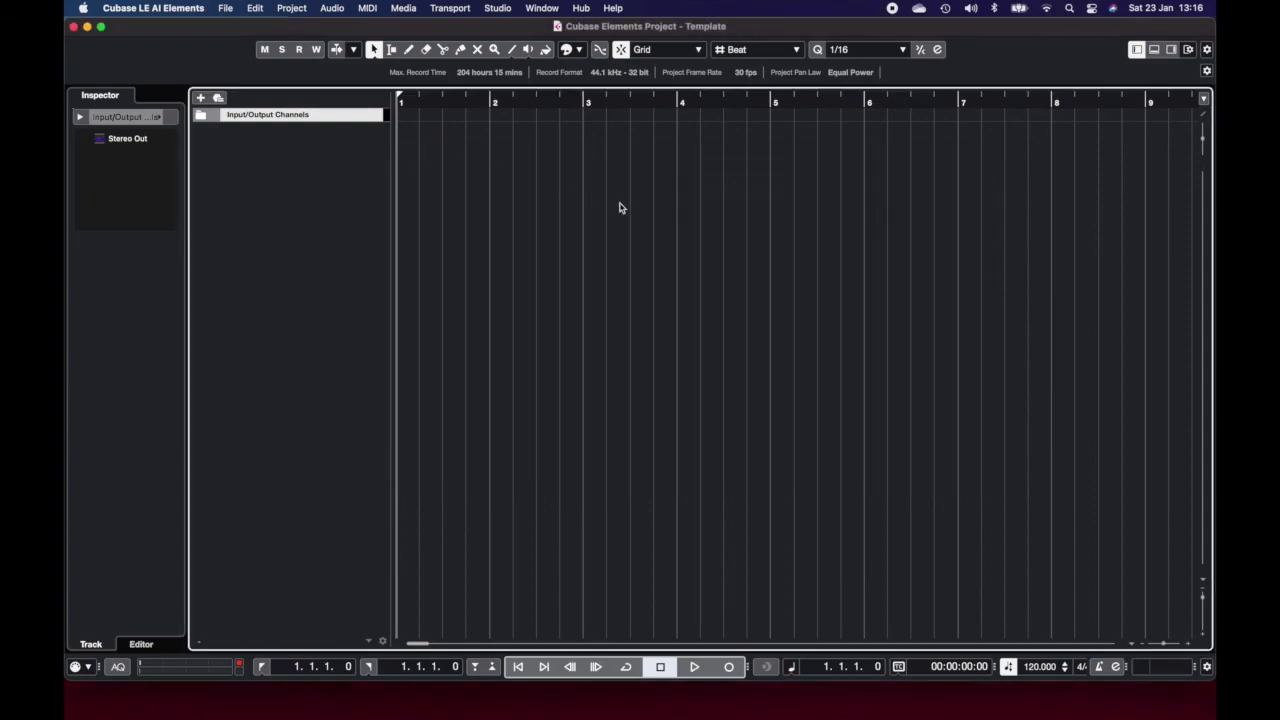